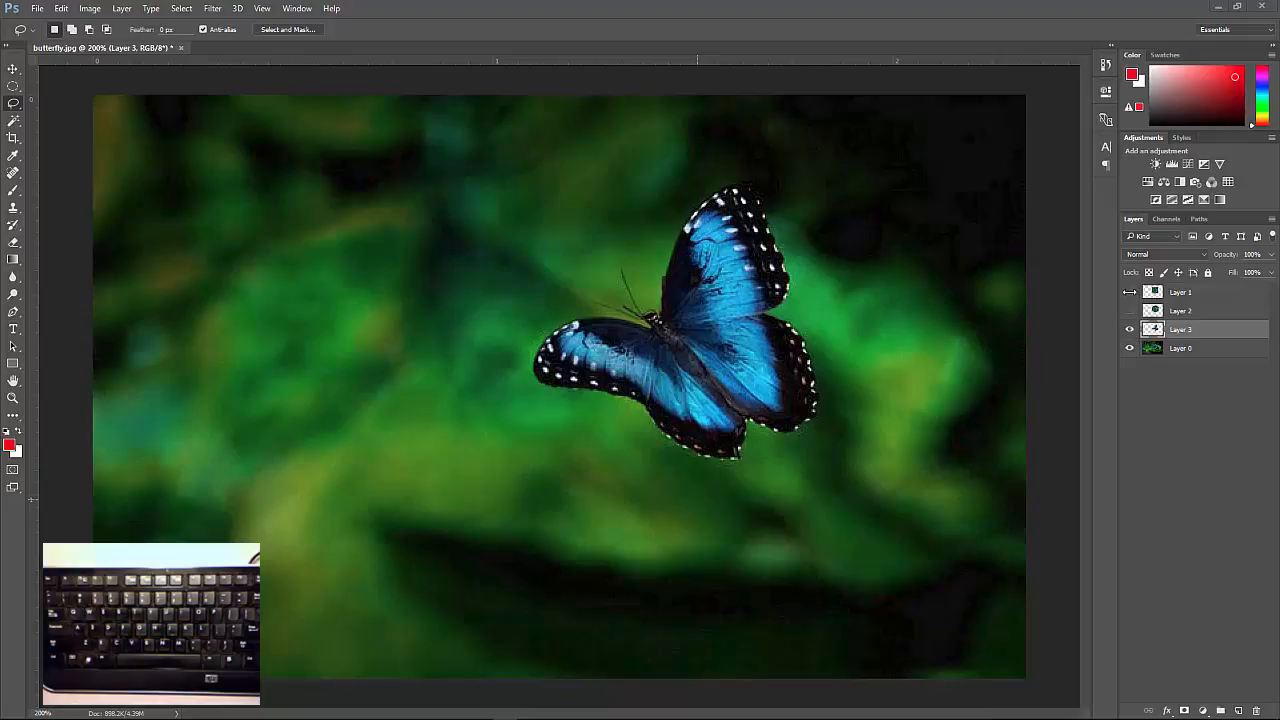
Hide Layer 0 and Layer 3, viewing the Layer 3, Layer 2 and Layer 1 butterfly cutouts alone in turn.
left_click(1131, 348)
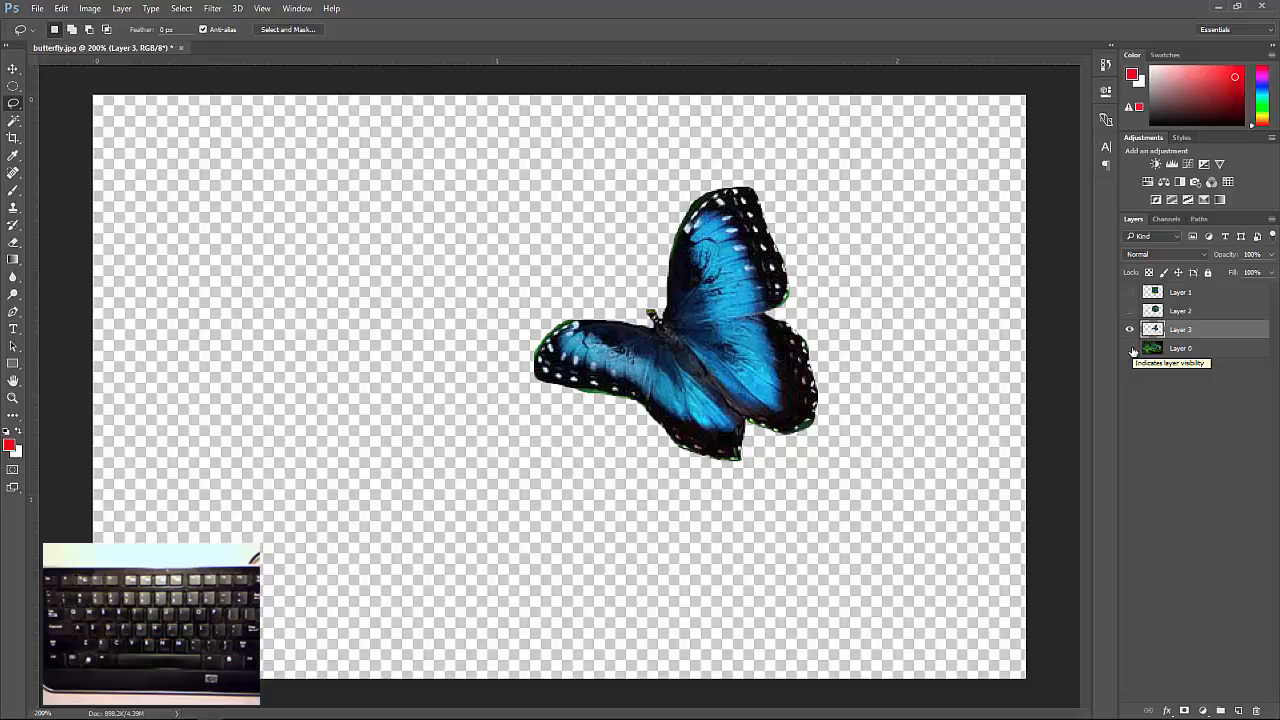
left_click(1130, 328)
left_click(1130, 312)
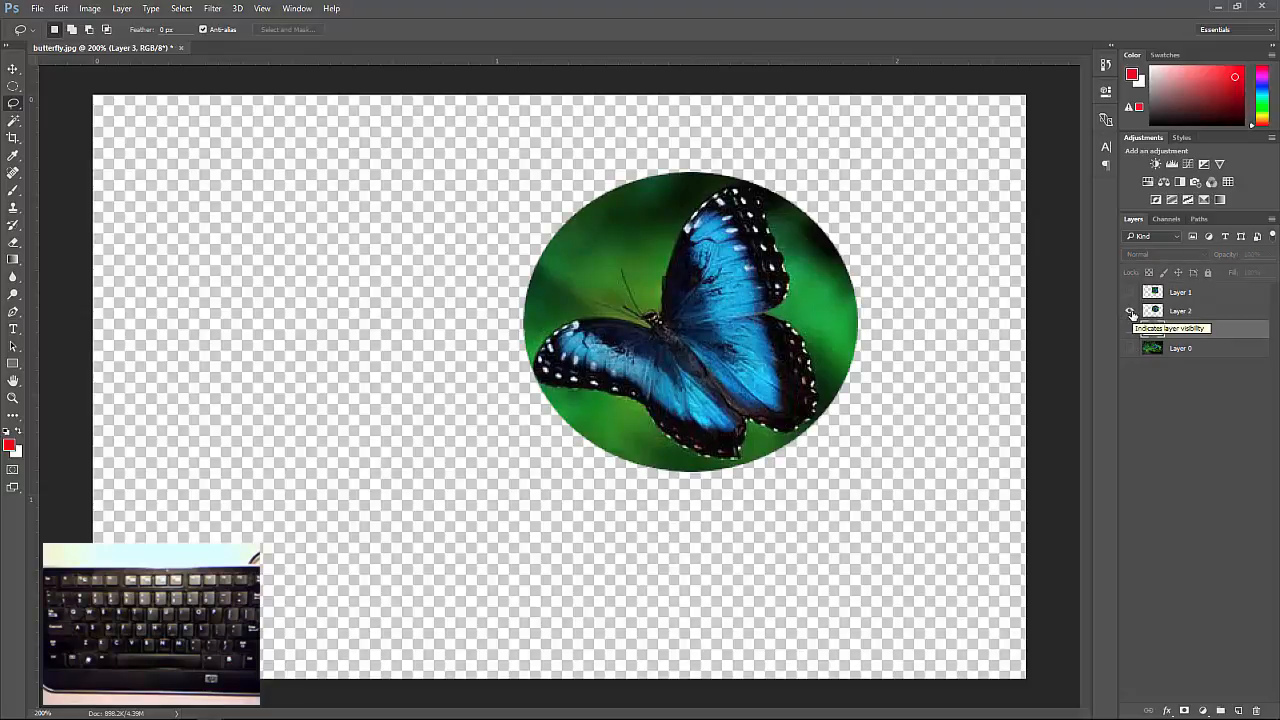
left_click(1130, 312)
left_click(1130, 292)
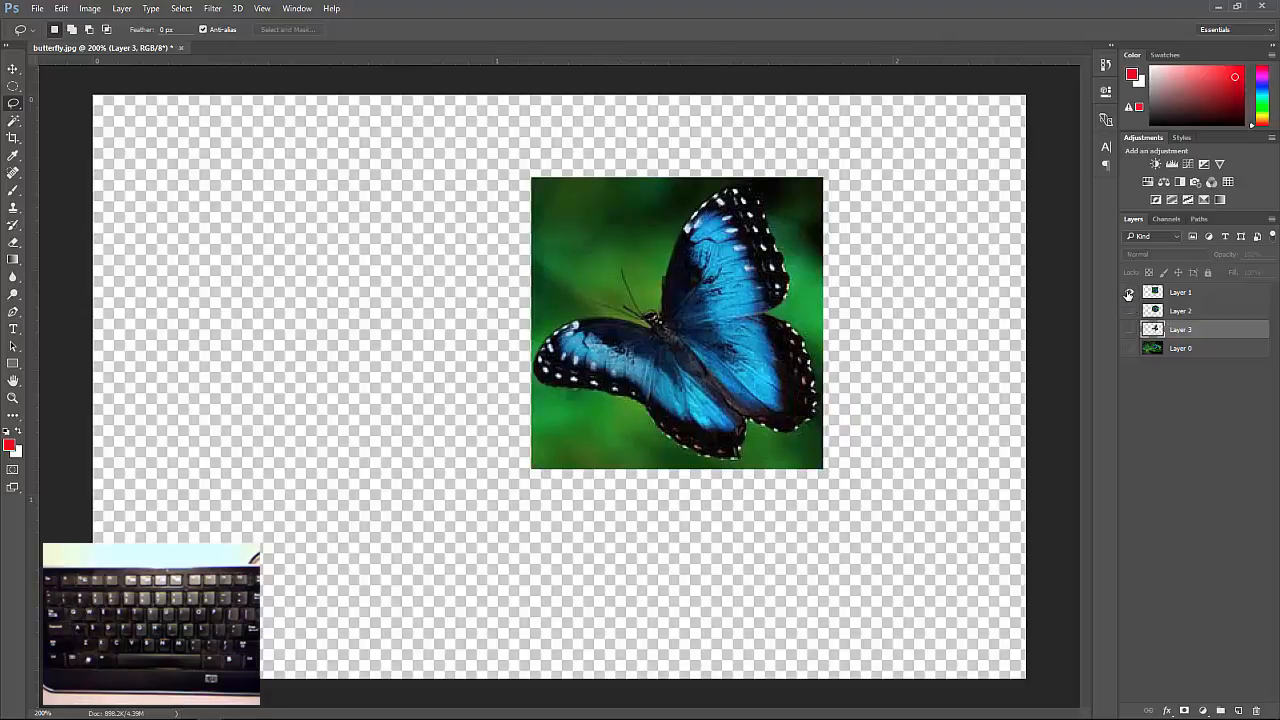
left_click(1130, 292)
Show the full butterfly photo on Layer 0 again and make it the active layer, with the other layers hidden.
left_click(1130, 348)
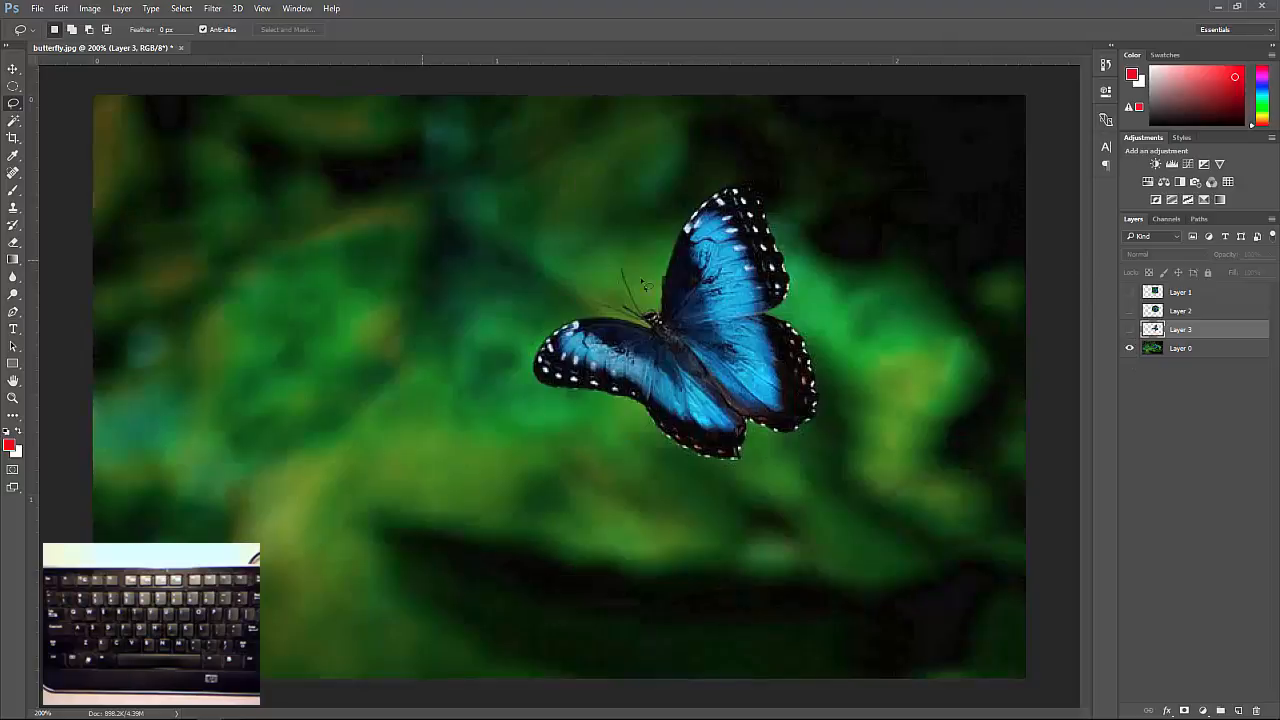
left_click(1203, 349)
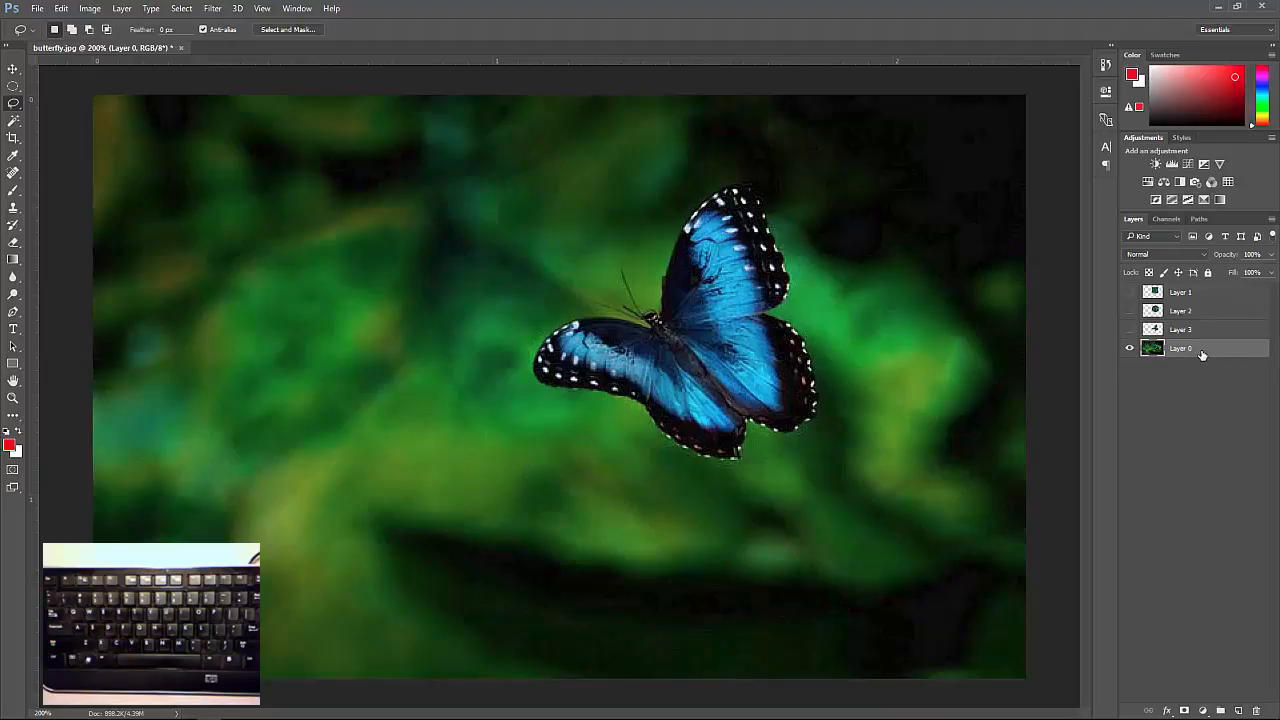
left_click(1129, 329)
left_click(1129, 312)
Start a Polygonal Lasso outline at the base of the butterfly's upper wing and trace its inner edge up to the wing tip.
right_click(14, 103)
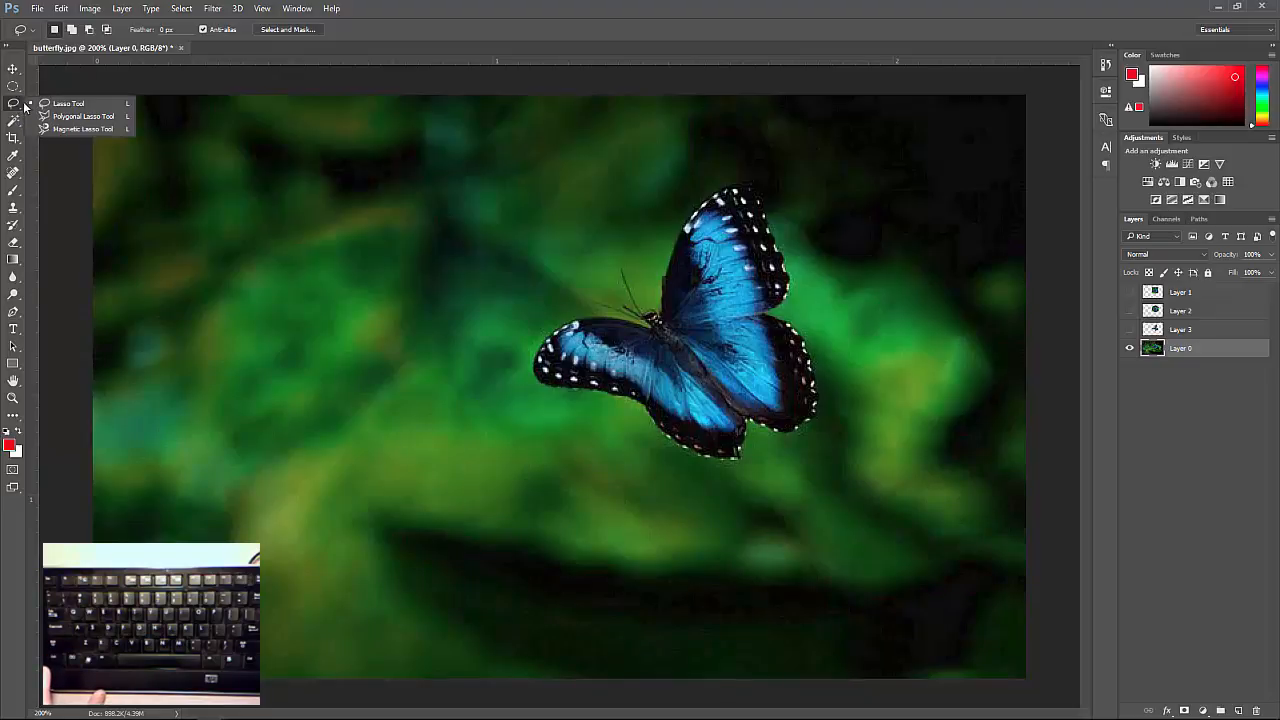
left_click(83, 116)
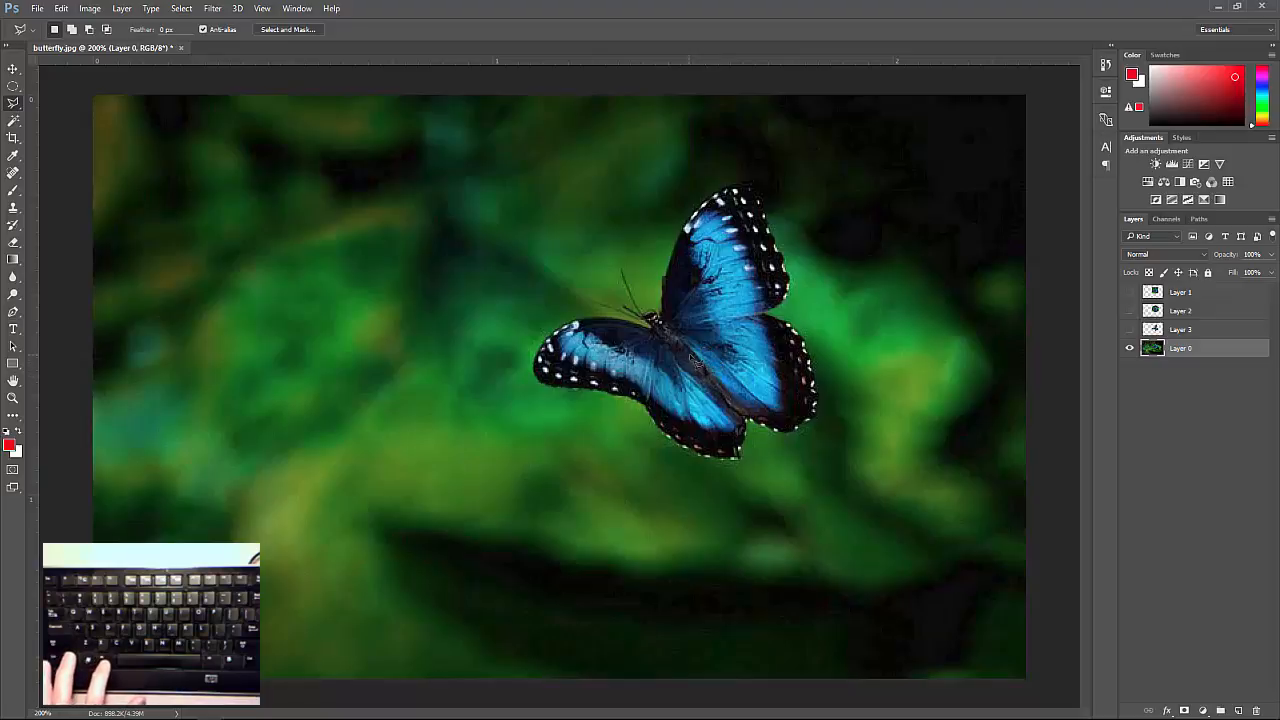
scroll(689, 353, "up", 5)
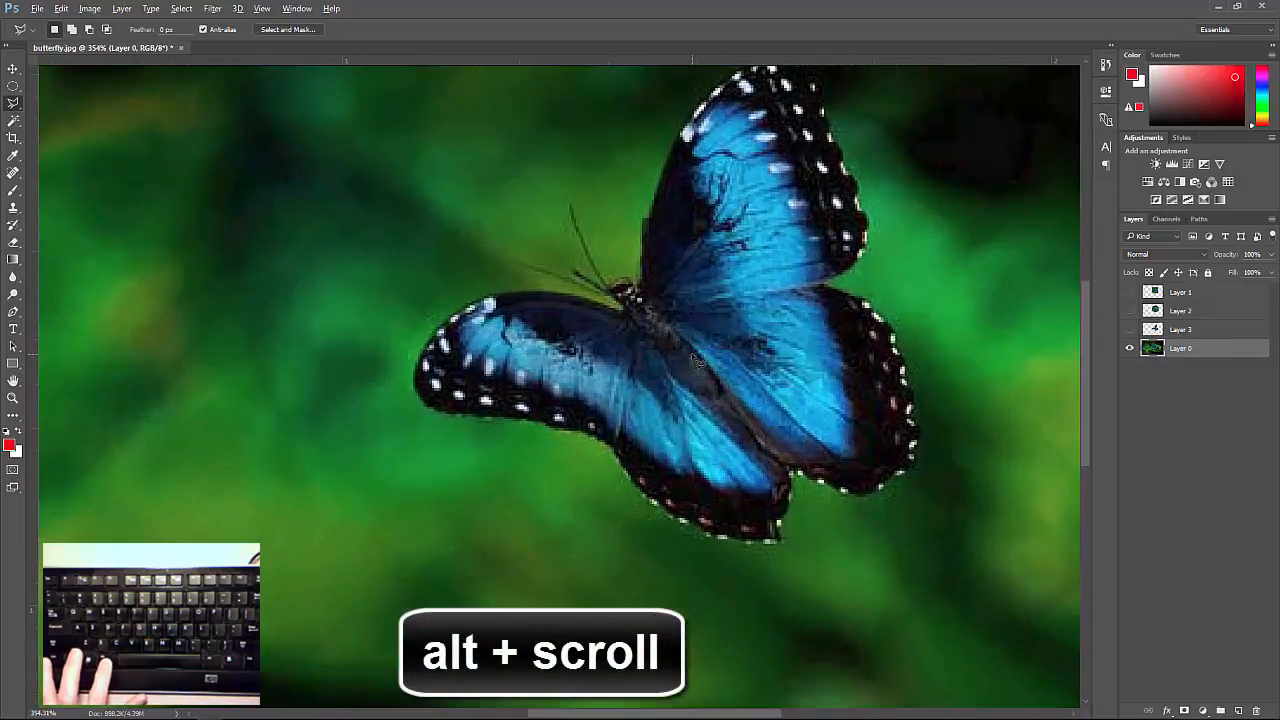
scroll(697, 360, "up", 1)
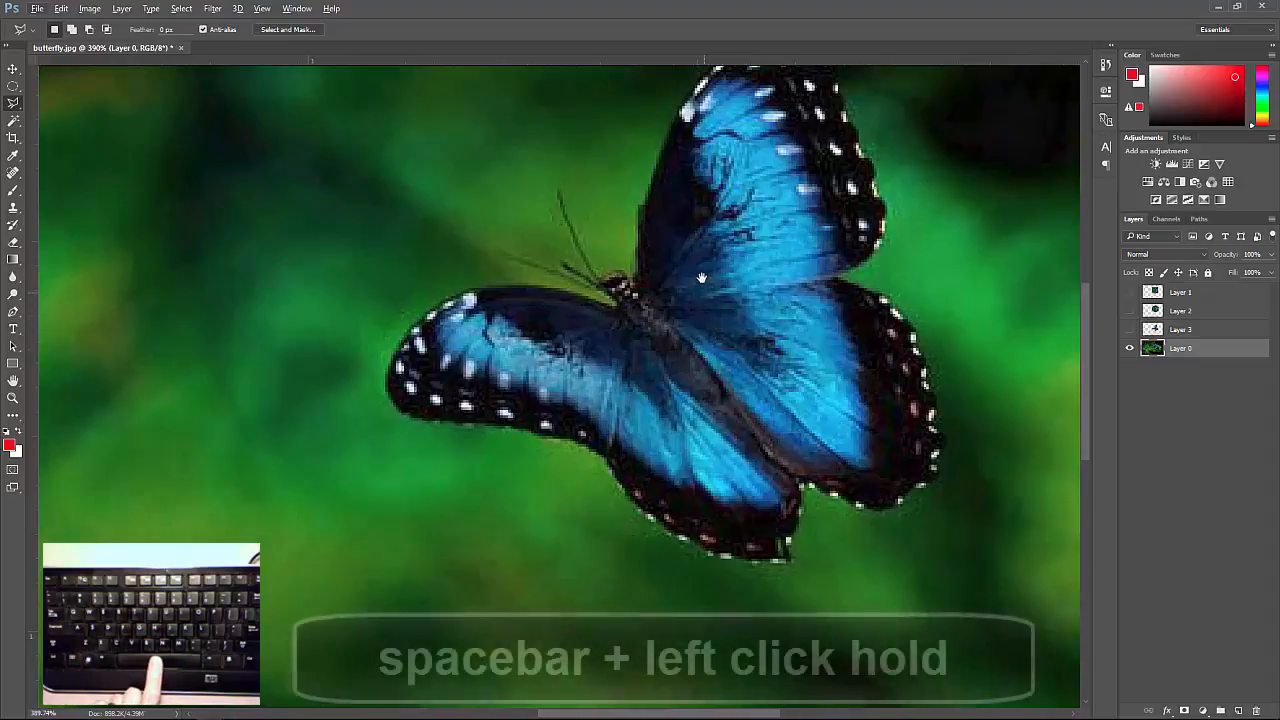
left_click_drag(702, 277, 608, 372)
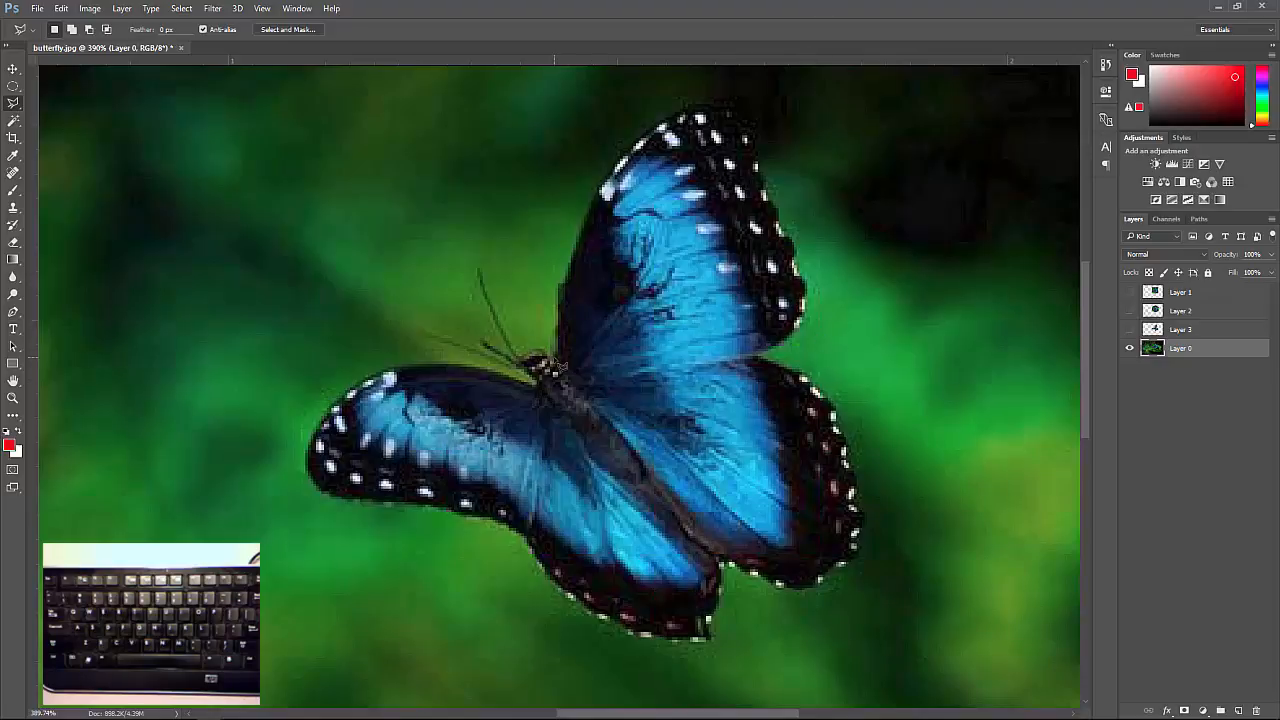
left_click(555, 358)
left_click(561, 292)
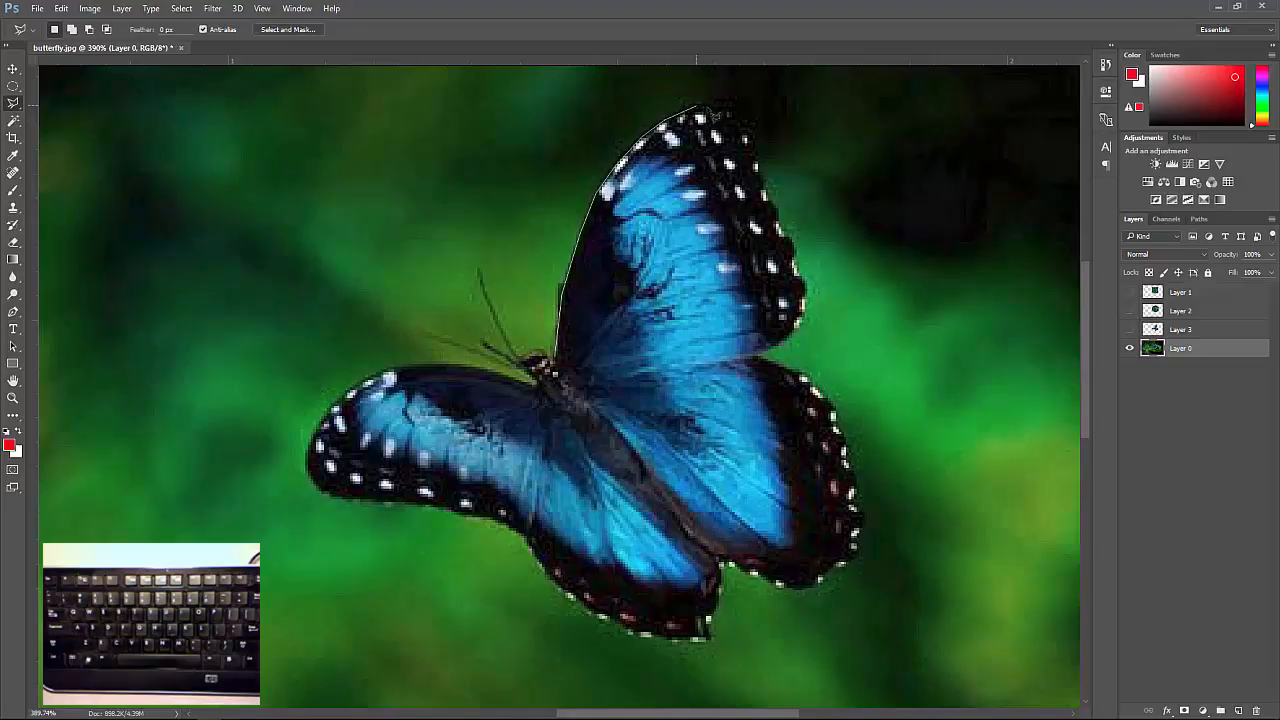
left_click(697, 106)
Continue the outline around the right-hand wings' outer edge down to the lowest wing tip and close the selection across the body.
left_click(714, 107)
left_click(737, 117)
left_click(752, 132)
left_click_drag(811, 325, 807, 335)
mouse_move(793, 346)
left_mouse_down()
mouse_move(764, 365)
mouse_move(833, 383)
mouse_move(823, 388)
mouse_move(874, 473)
mouse_move(856, 458)
mouse_move(881, 505)
mouse_move(863, 496)
mouse_move(878, 541)
mouse_move(827, 591)
mouse_move(789, 594)
mouse_move(733, 570)
mouse_move(721, 622)
left_mouse_up()
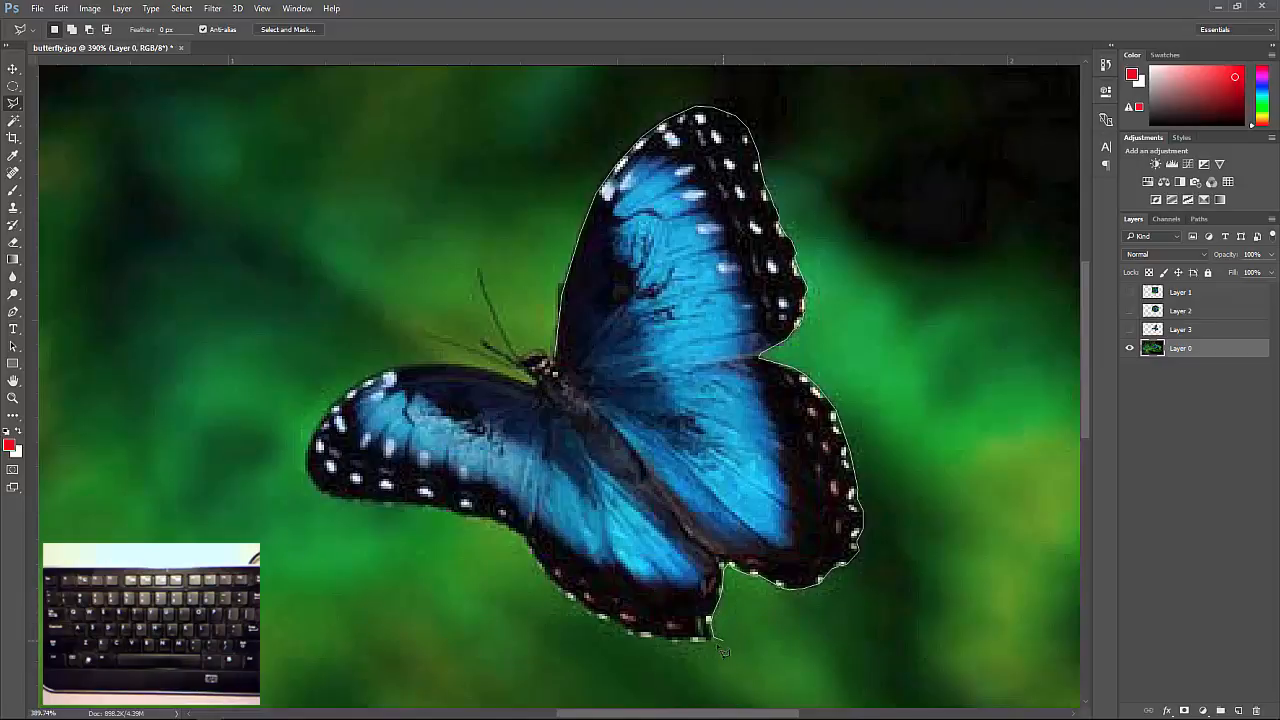
double_click(707, 645)
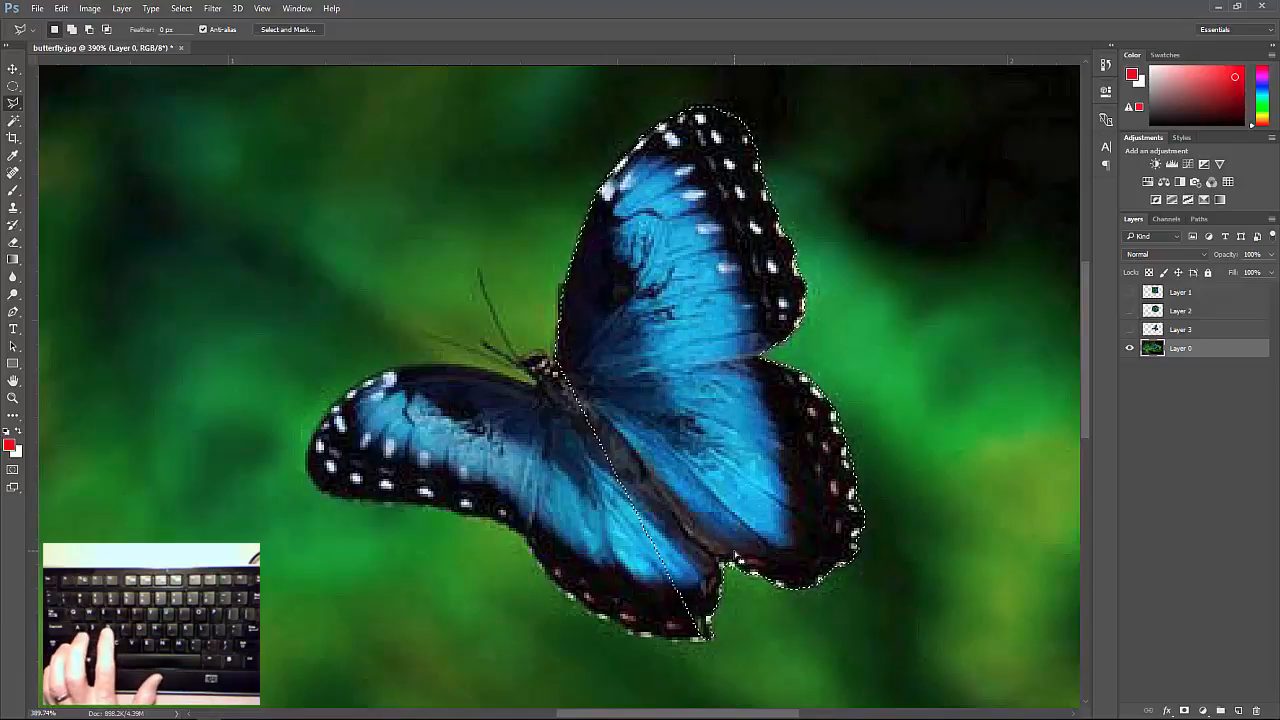
Deselect the right half of the butterfly and undo the deselection.
key("ctrl+d")
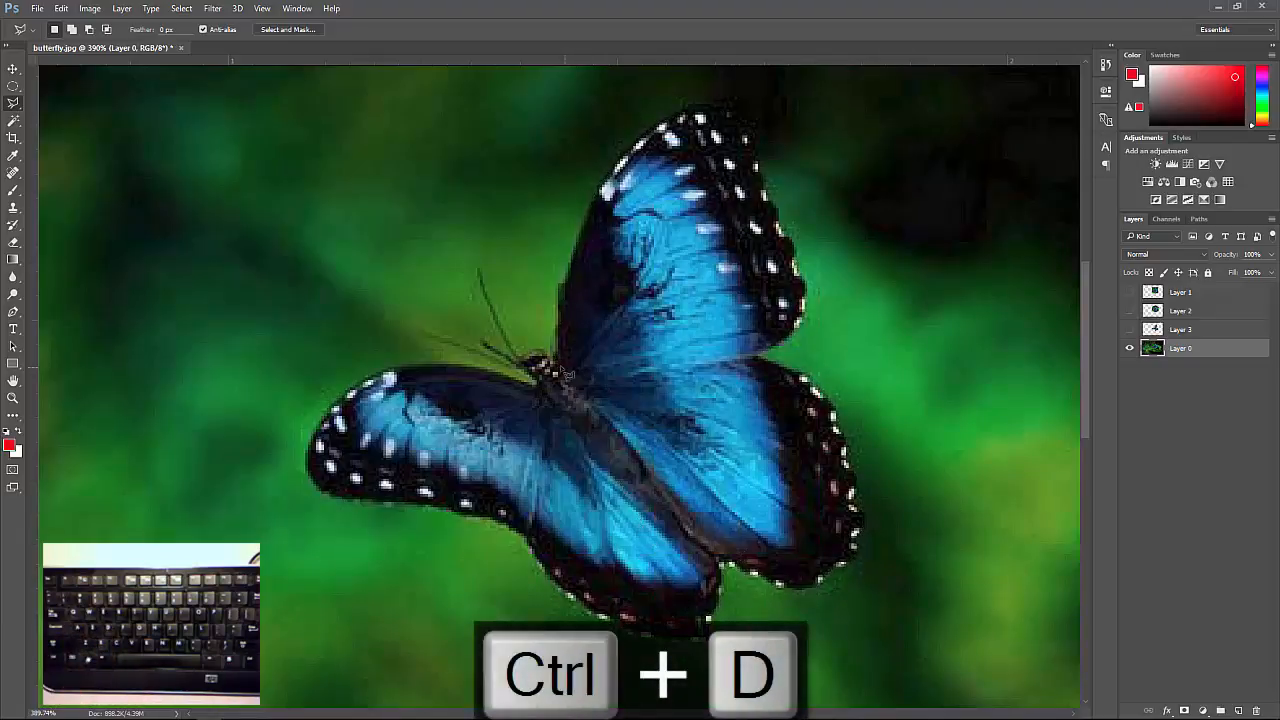
key("ctrl+z")
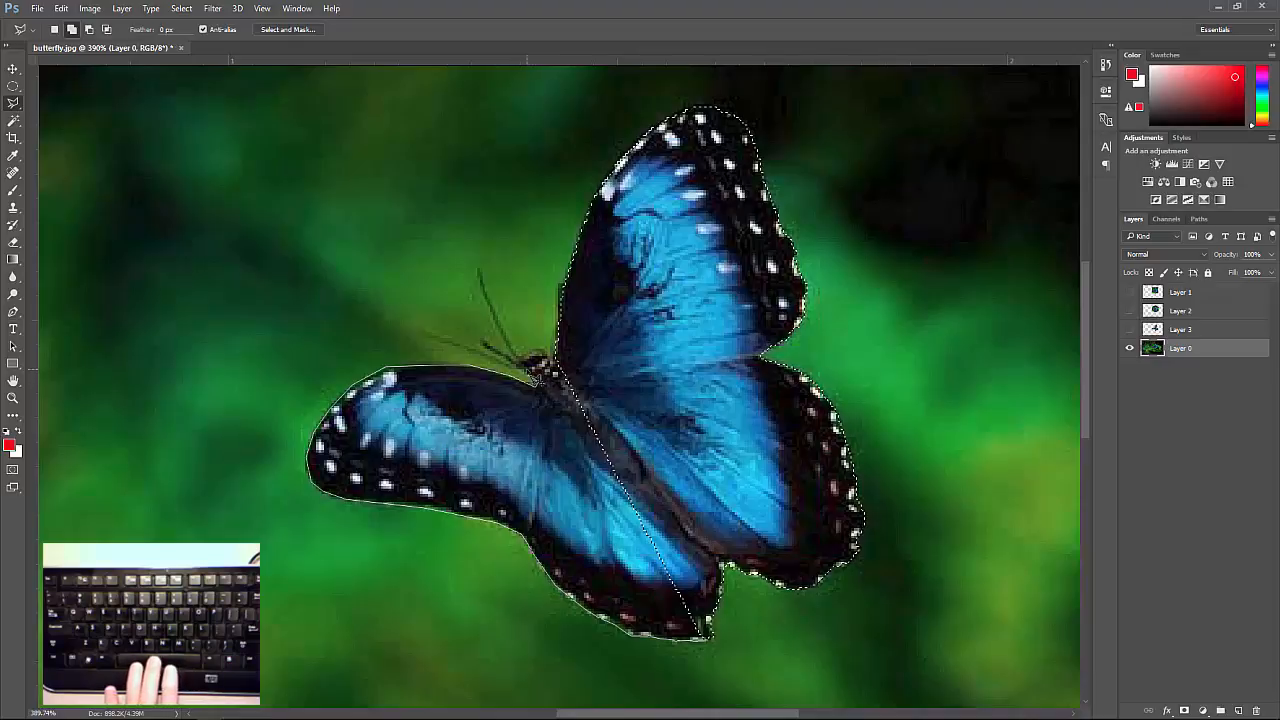
Extend the added left-wing outline around the long, lowest antenna, out to its tip and back toward the head.
left_click_drag(537, 378, 570, 386)
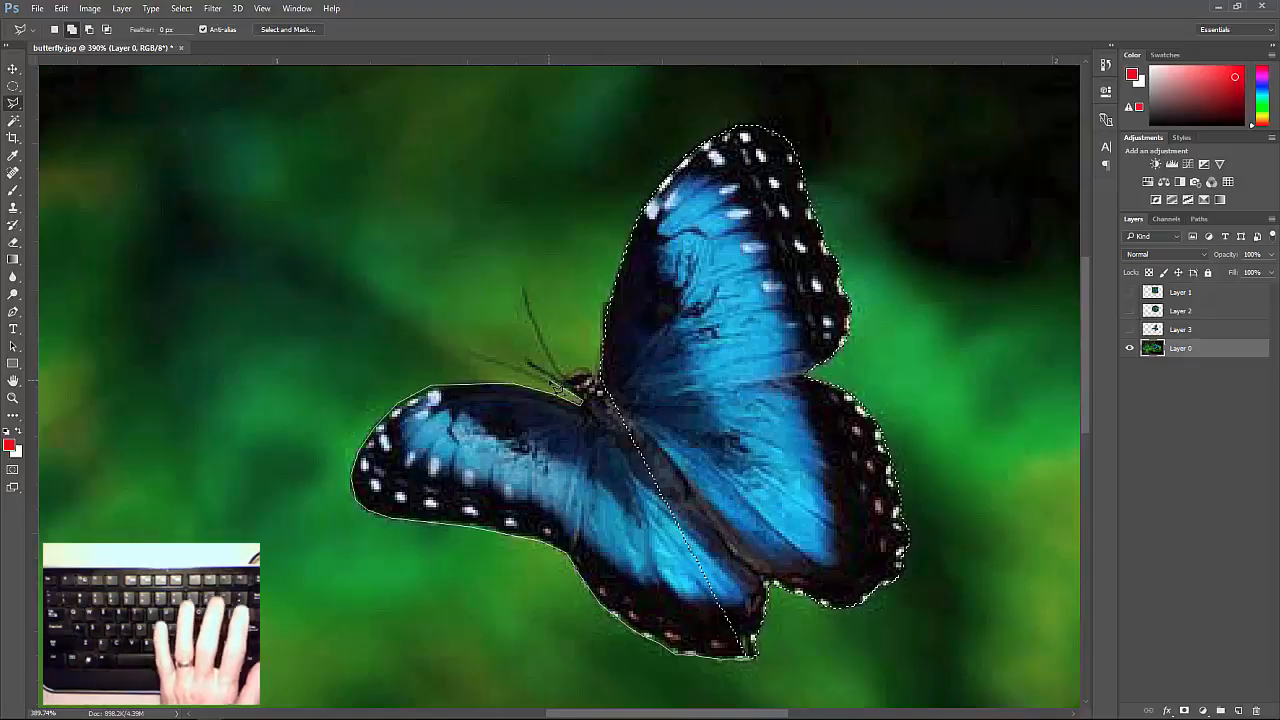
key("ctrl+plus")
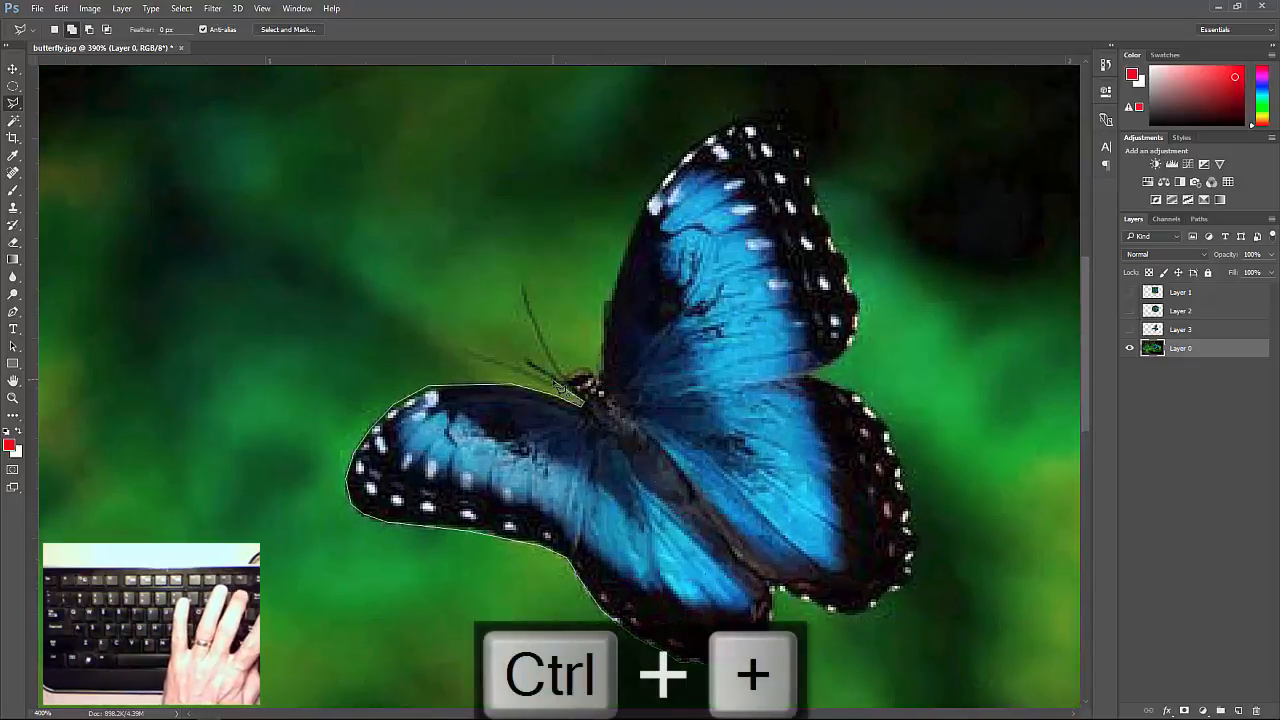
key("ctrl+plus")
key("ctrl+plus")
key("ctrl+plus")
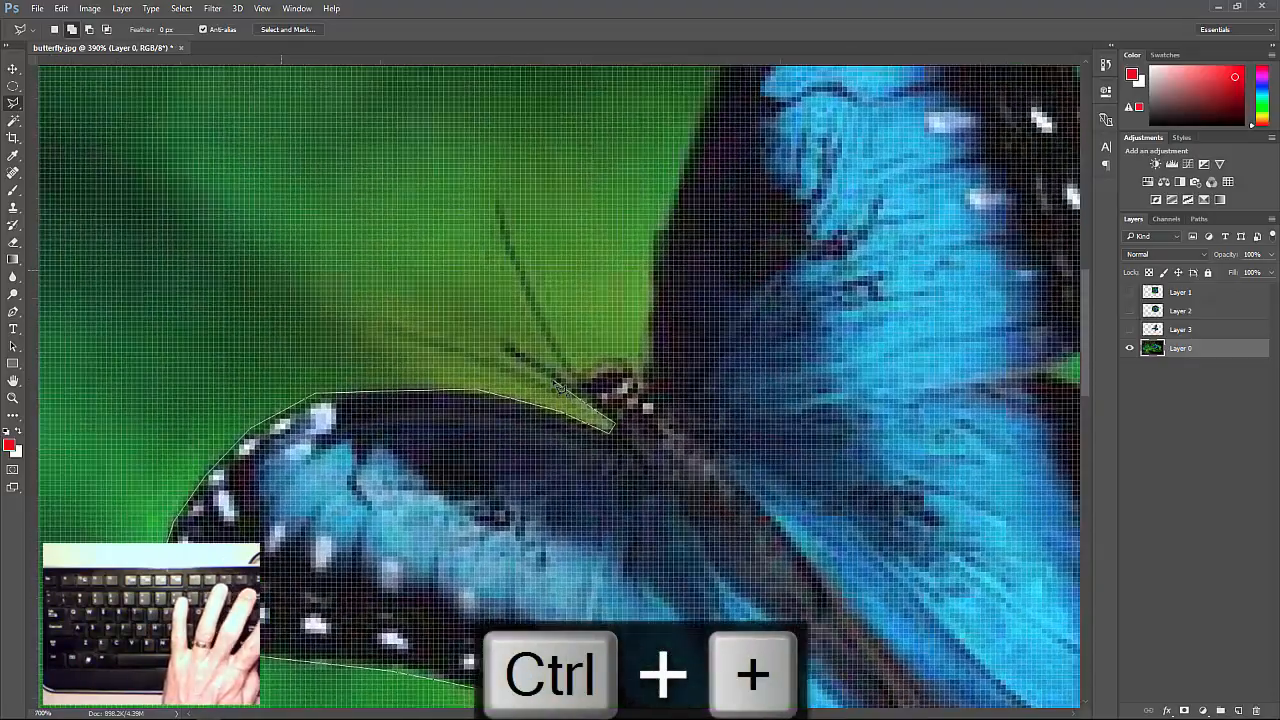
key("ctrl+plus")
key("ctrl+plus")
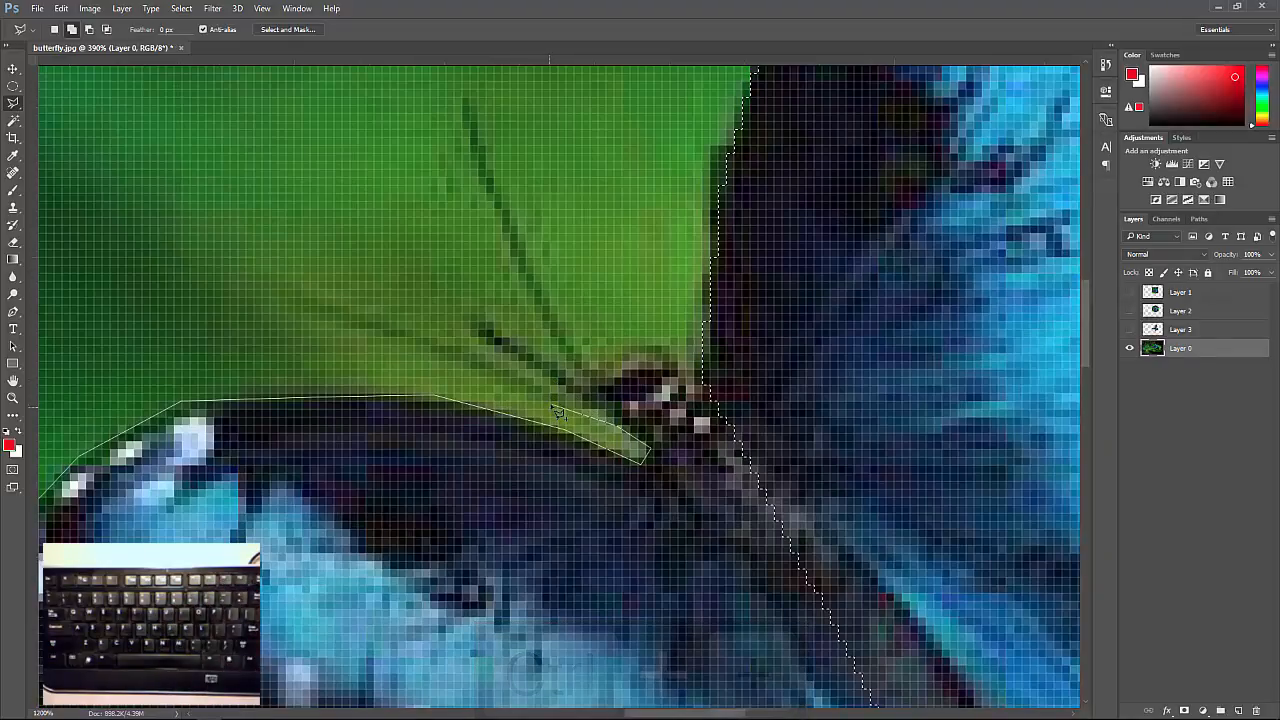
left_click(425, 351)
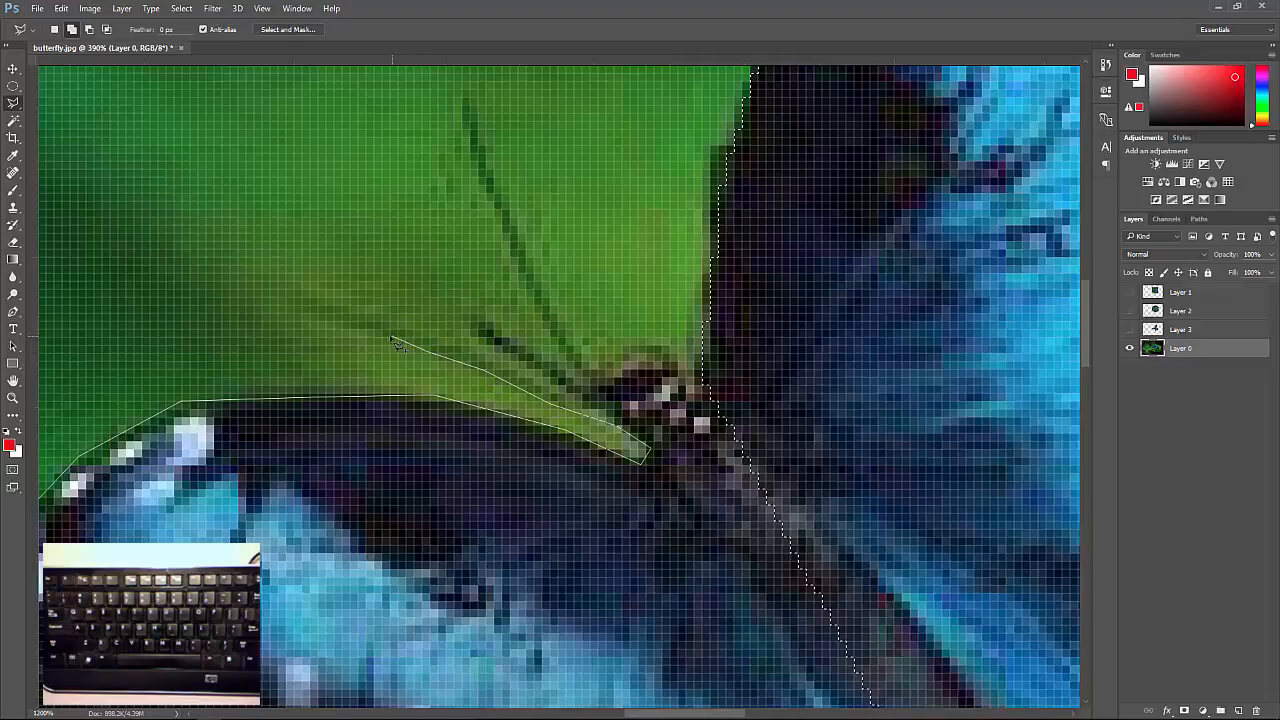
left_click(329, 310)
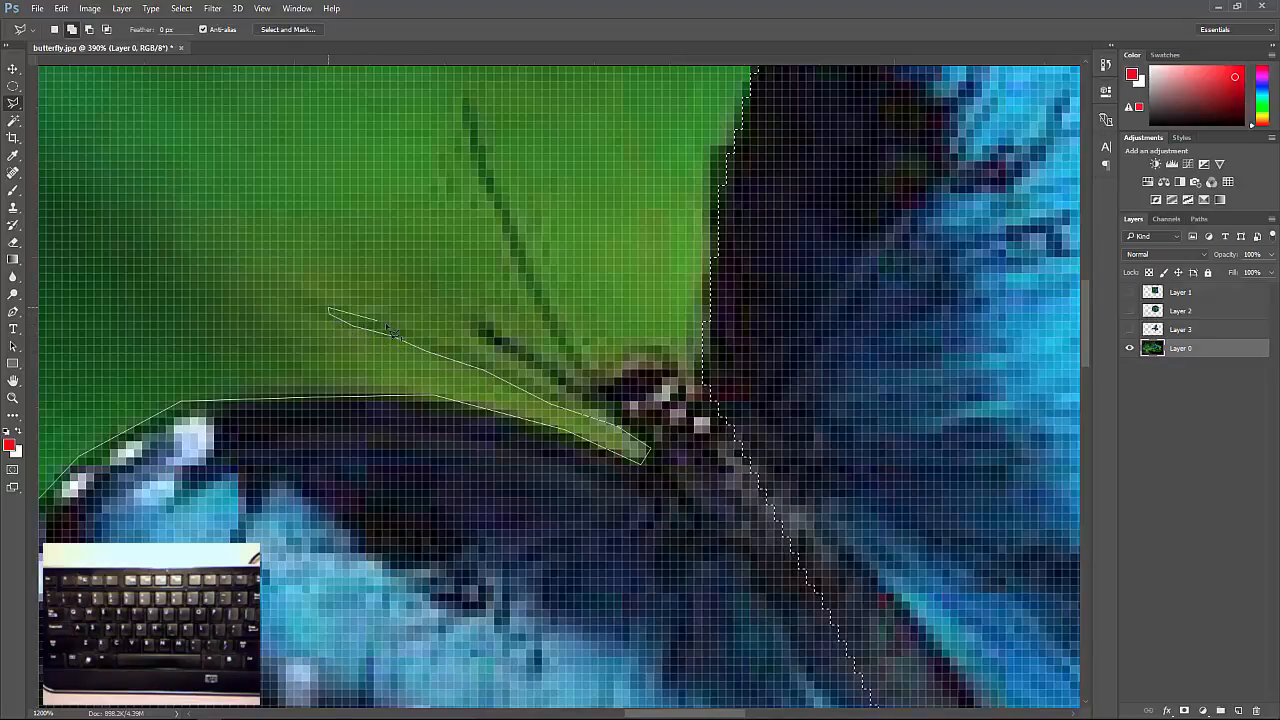
left_click(385, 325)
left_click(424, 341)
left_click(467, 355)
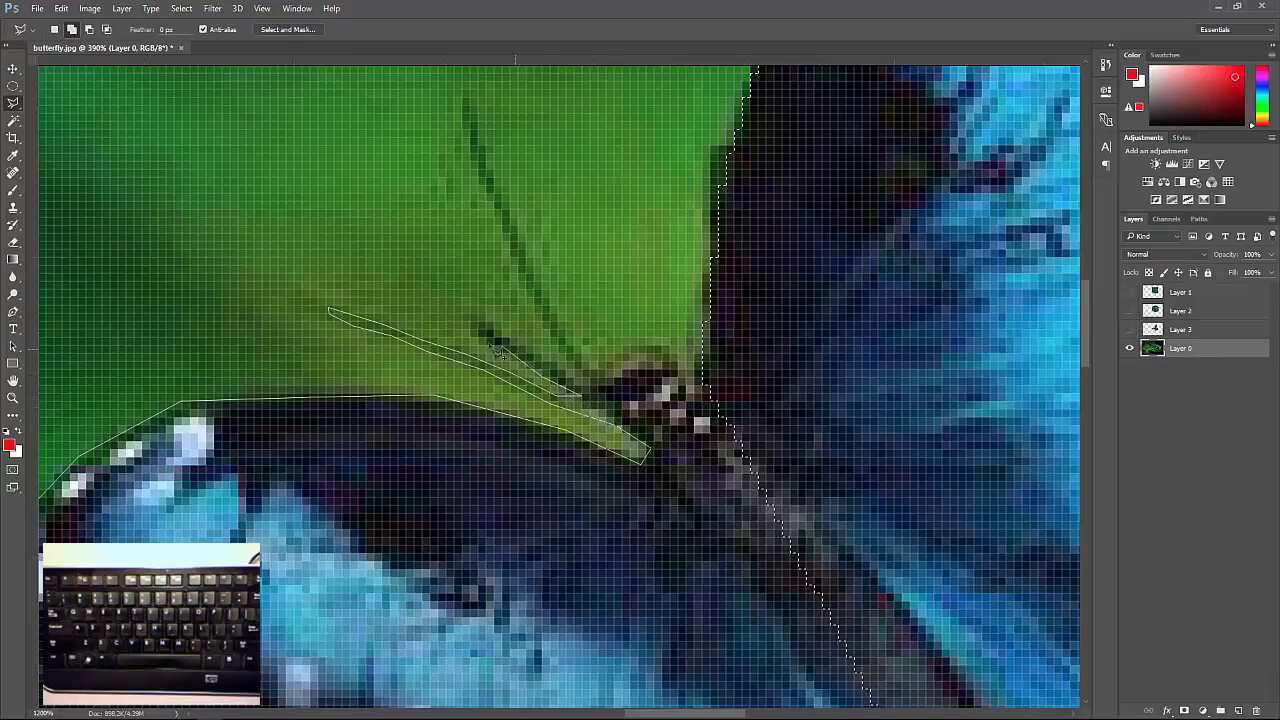
Continue the lasso outline around the short middle feeler and the long upright antenna, back to the head.
left_click(471, 321)
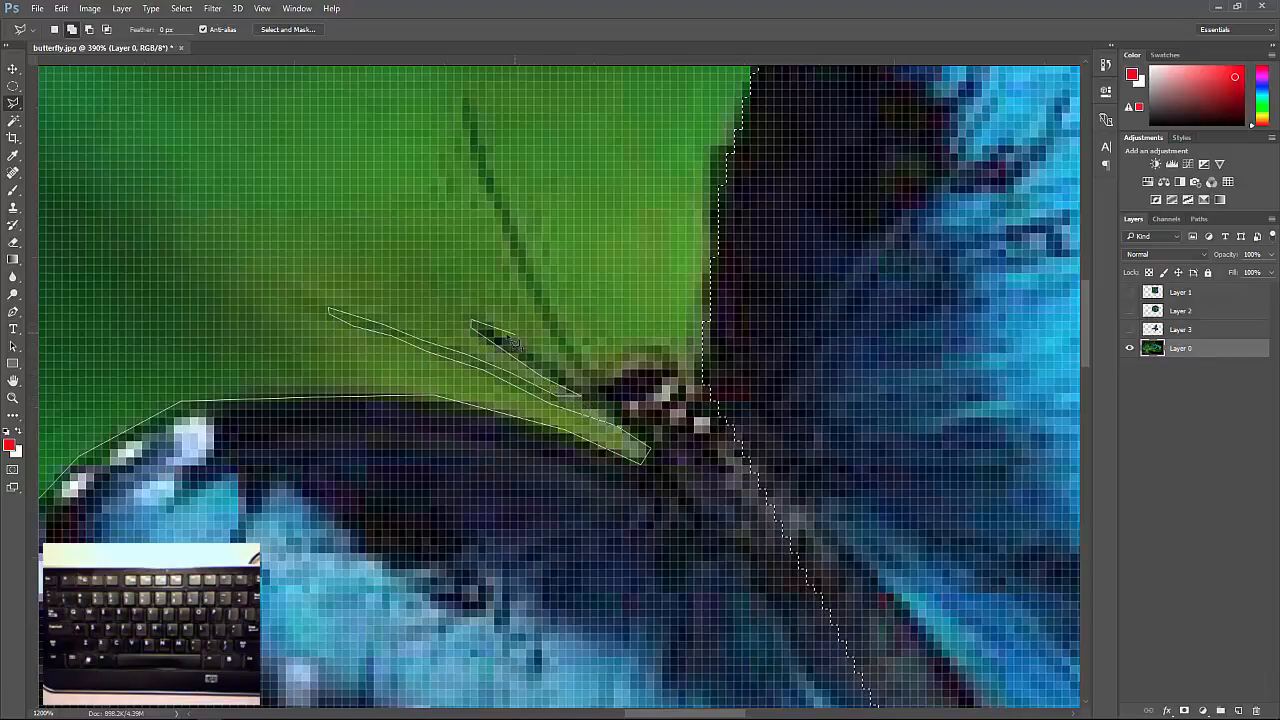
left_click(582, 381)
left_click(490, 190)
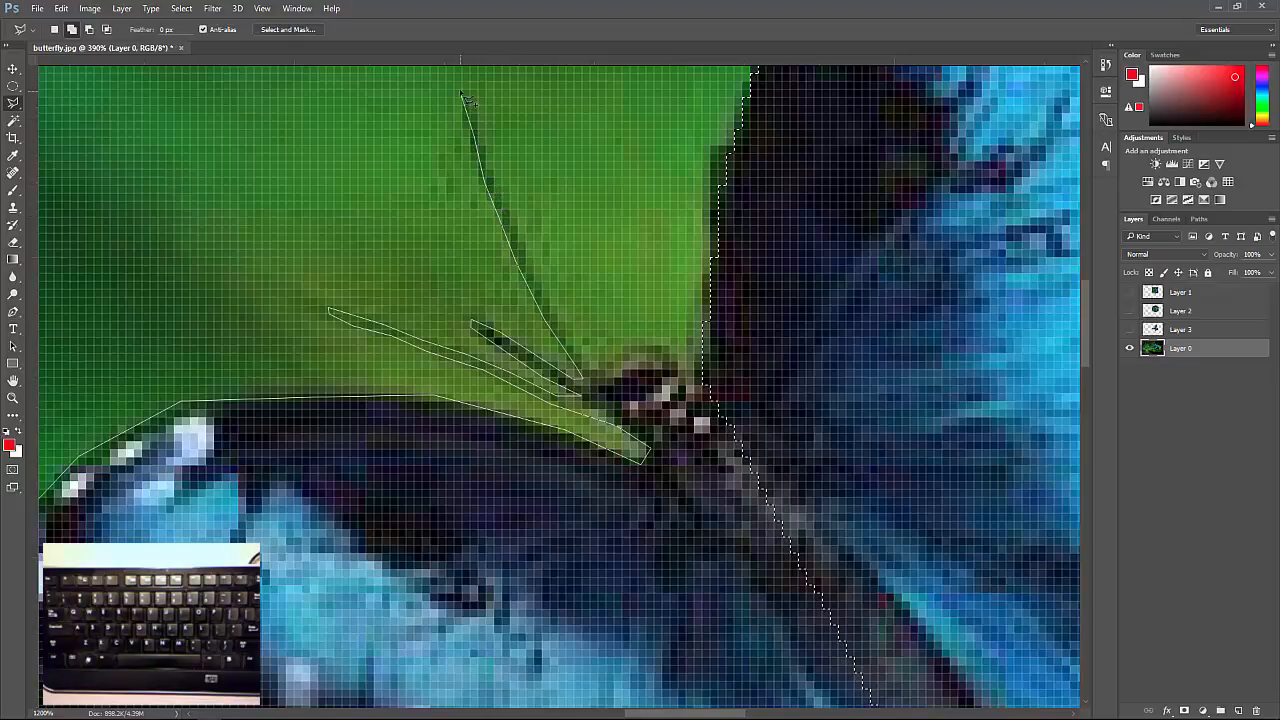
left_click(464, 100)
left_click(477, 100)
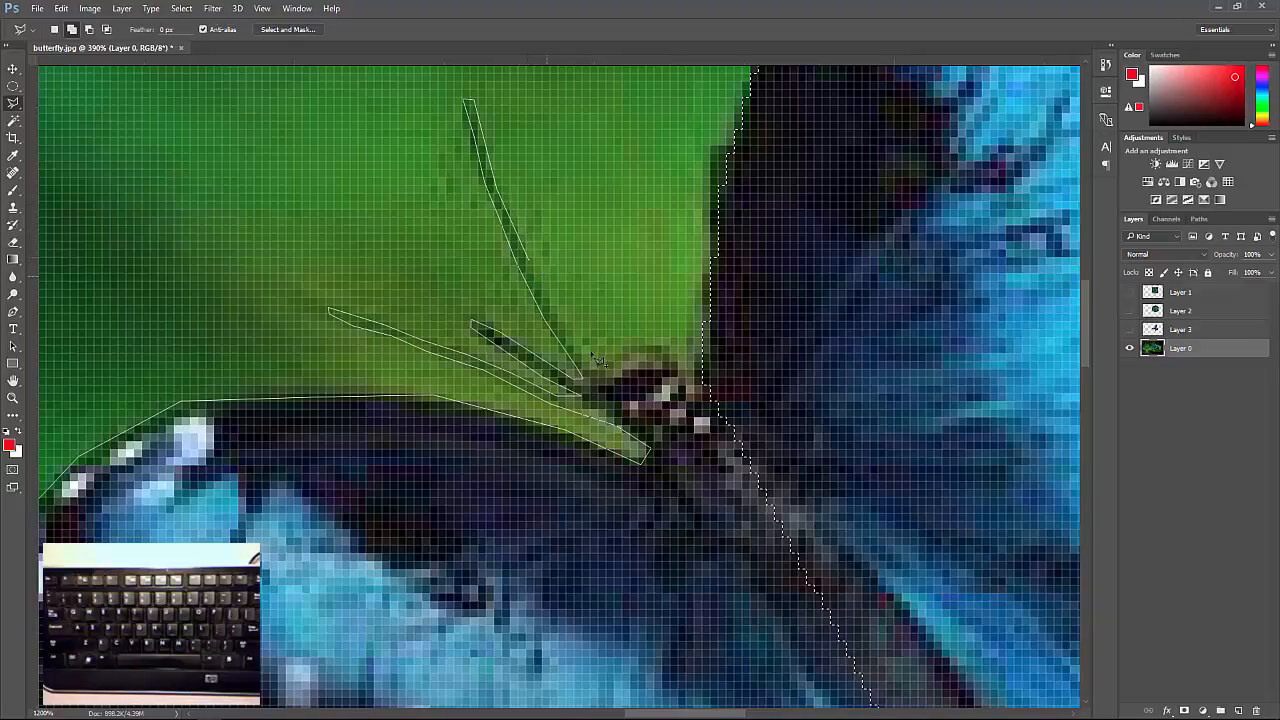
left_click(561, 327)
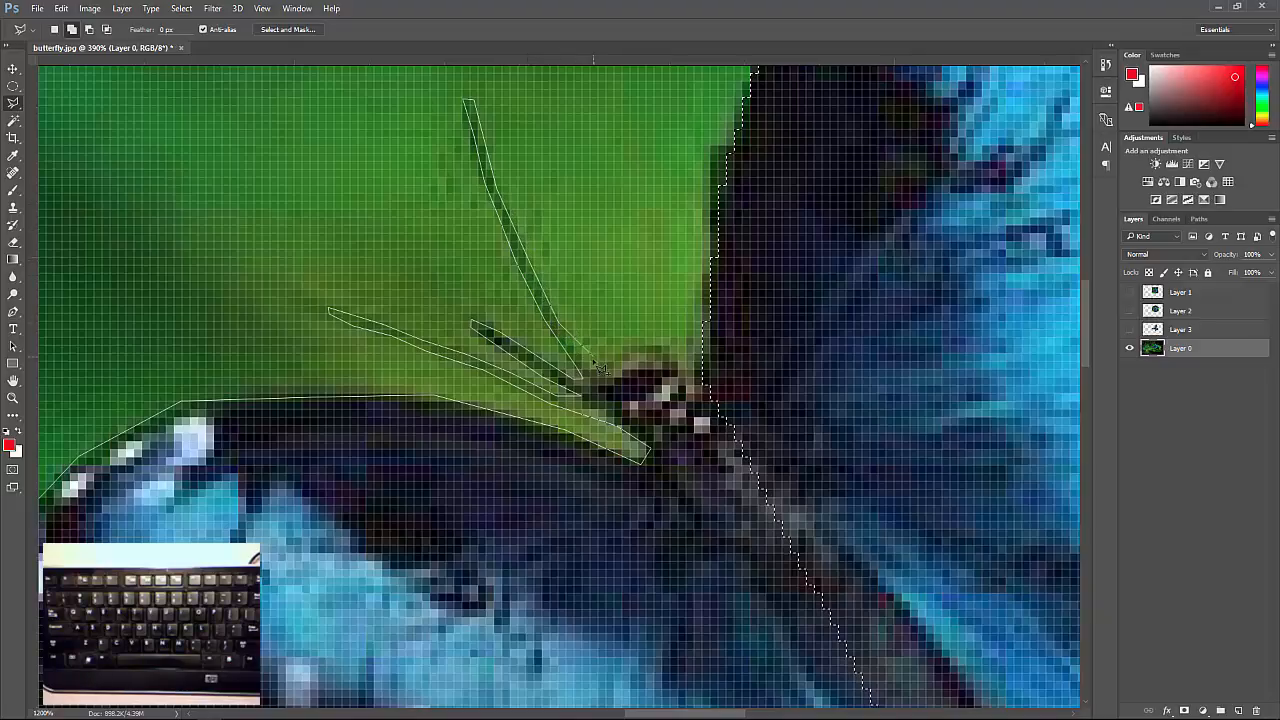
left_click(597, 373)
Trace the outline over the top of the butterfly's head to the base of the upper wing.
left_click(618, 354)
left_click(646, 350)
left_click(667, 351)
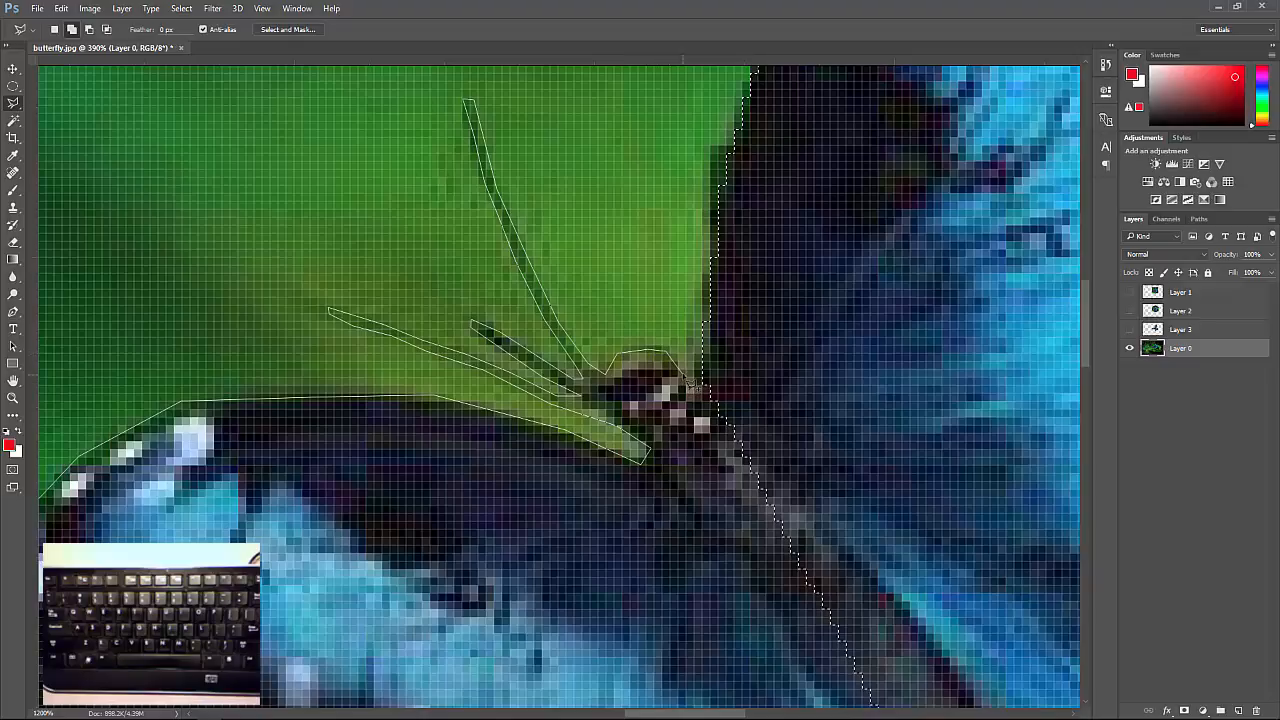
left_click(683, 375)
left_click(701, 381)
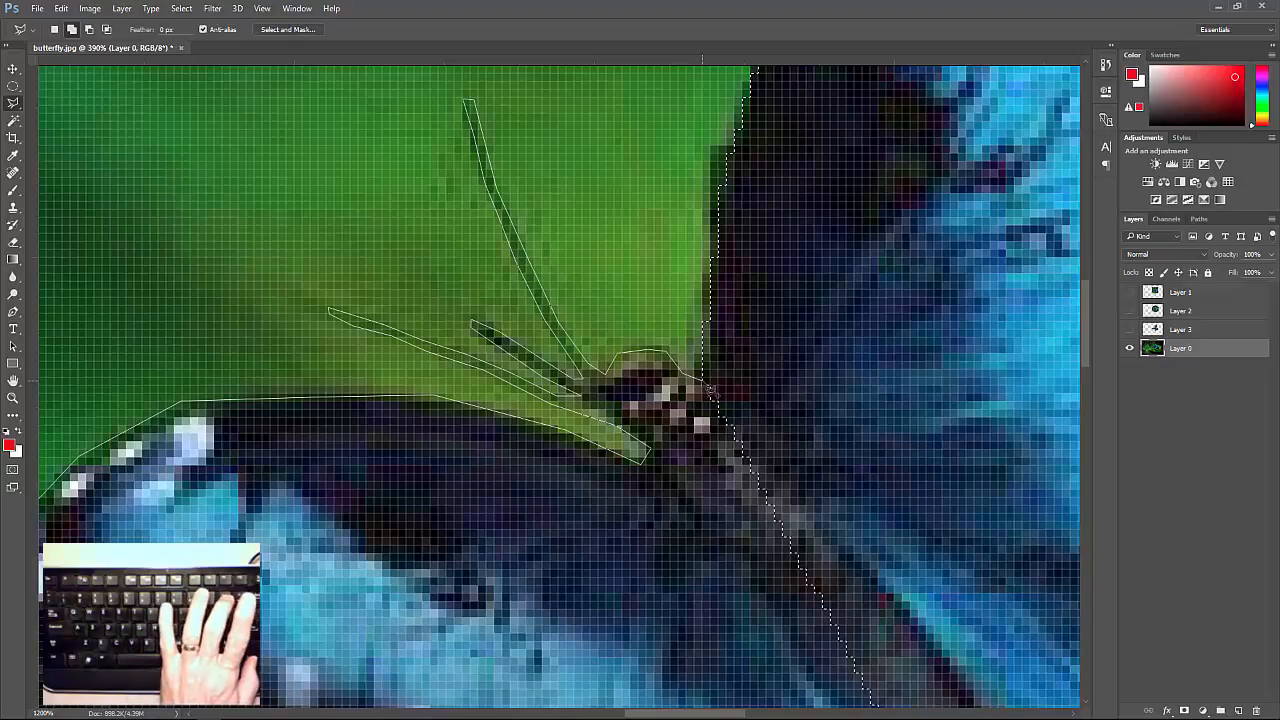
Run the outline down through the butterfly's body to the lowest wing tip and close it, adding the left half to the selection.
key("ctrl+minus")
key("ctrl+minus")
key("ctrl+minus")
key("ctrl+minus")
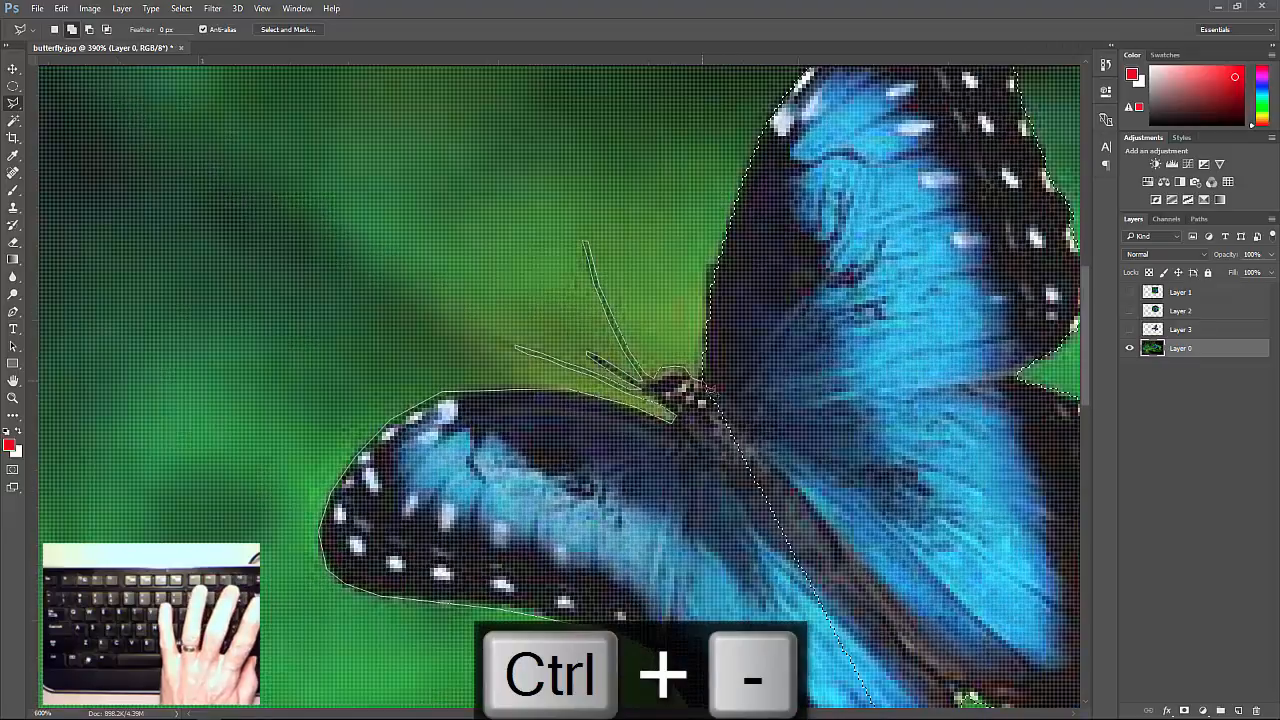
key("ctrl+minus")
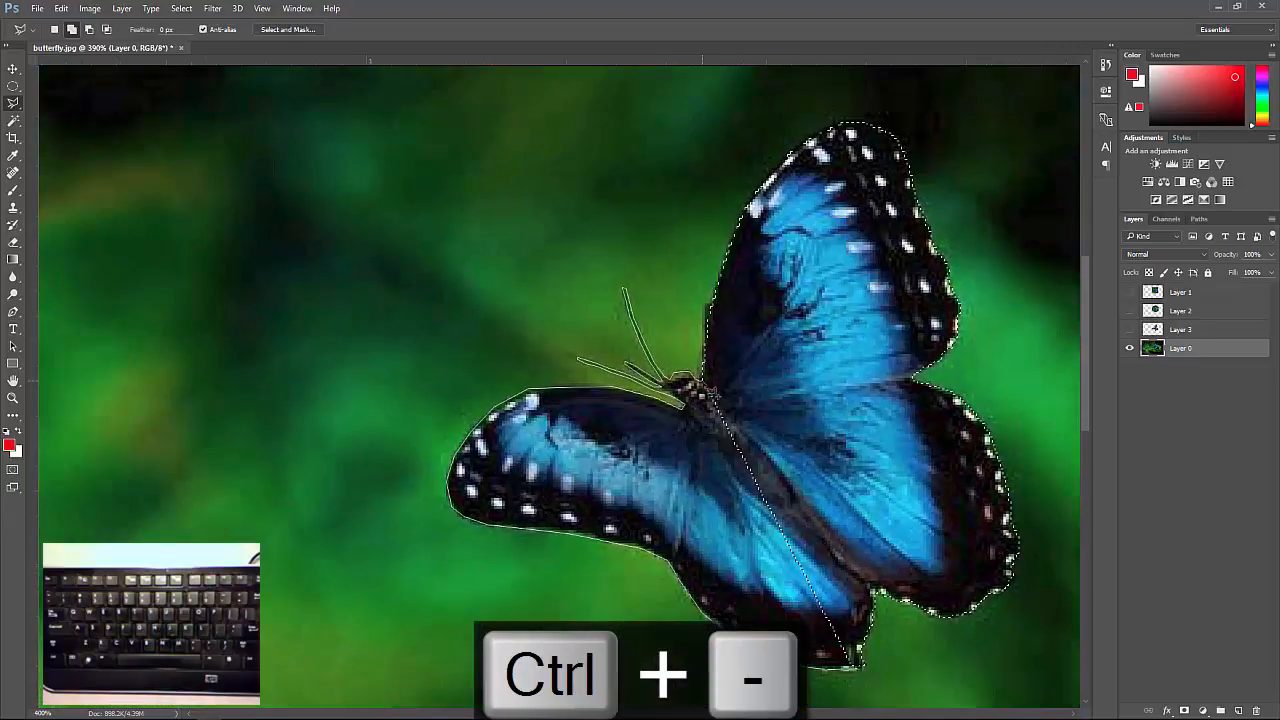
left_click(719, 385)
left_click(794, 526)
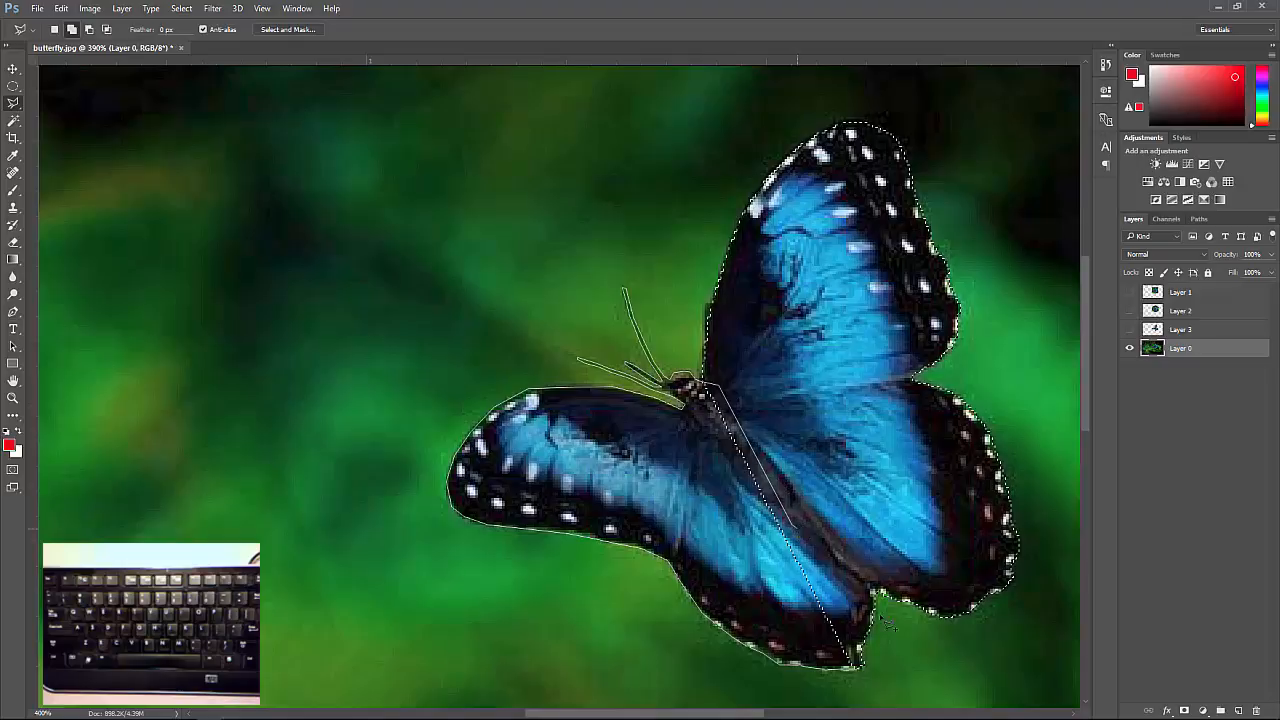
double_click(868, 675)
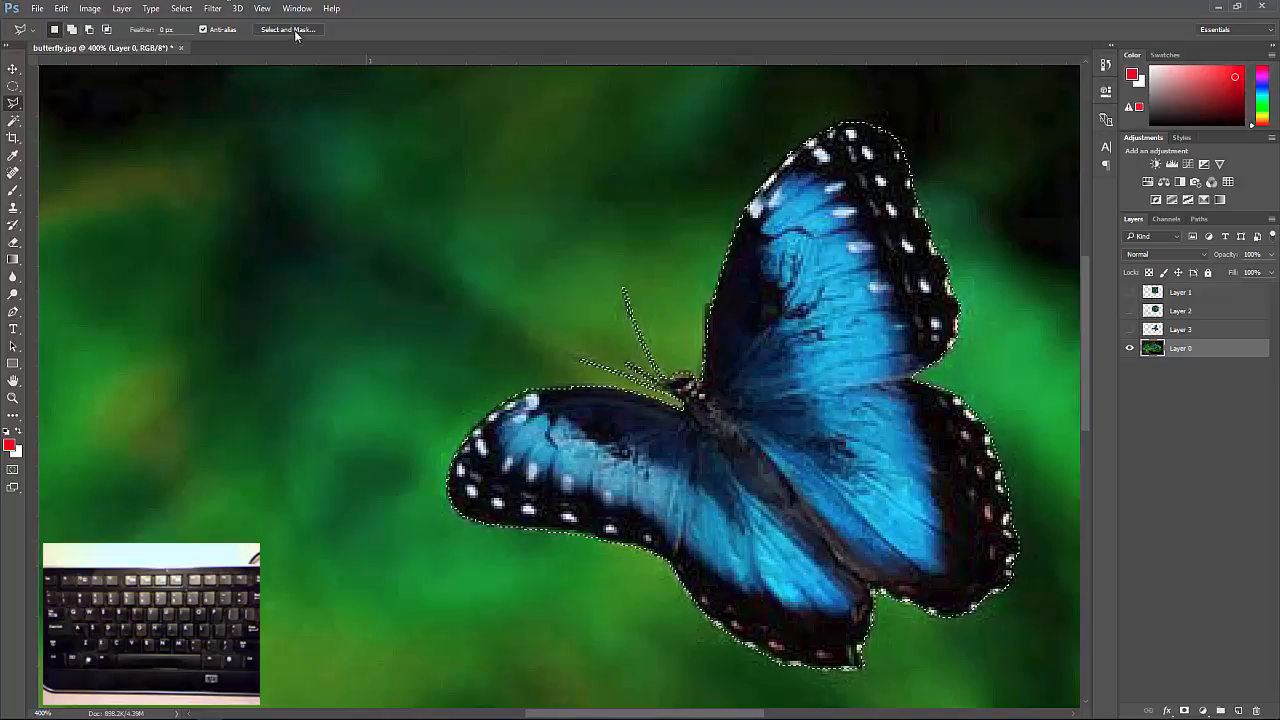
Bring the butterfly selection into Select and Mask and set Shift Edge to -19%.
key("ctrl")
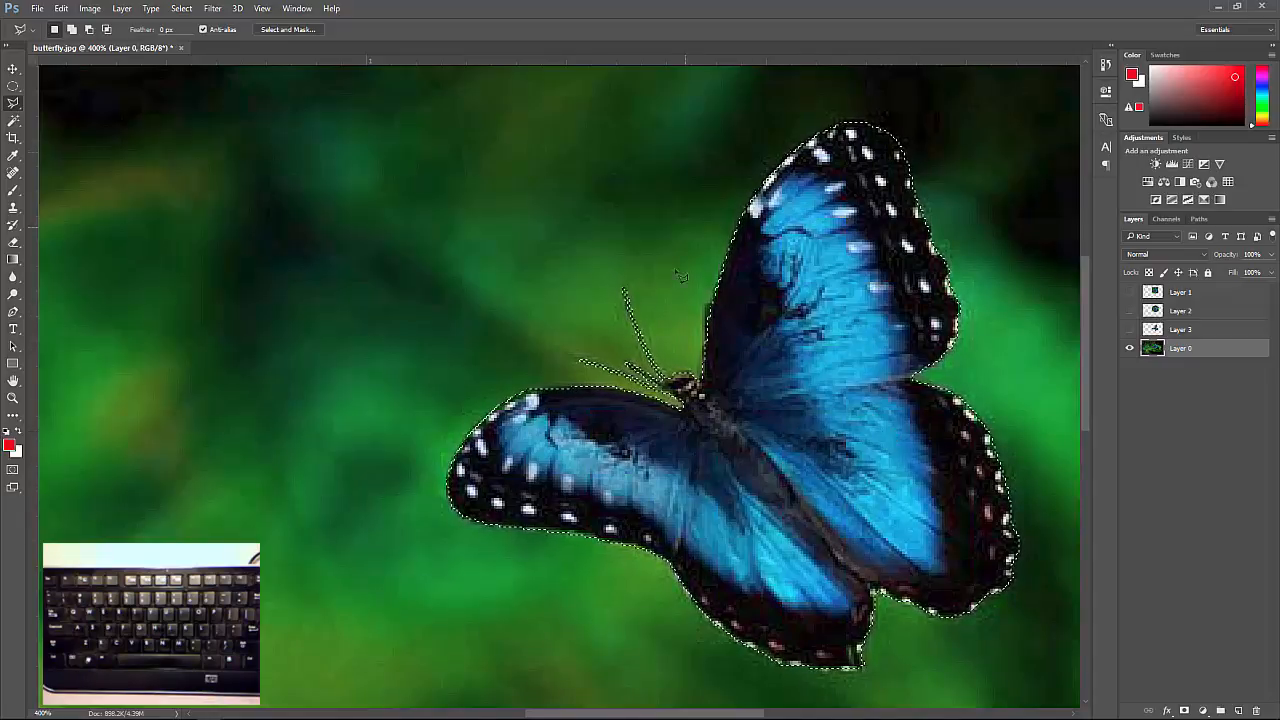
left_click(291, 31)
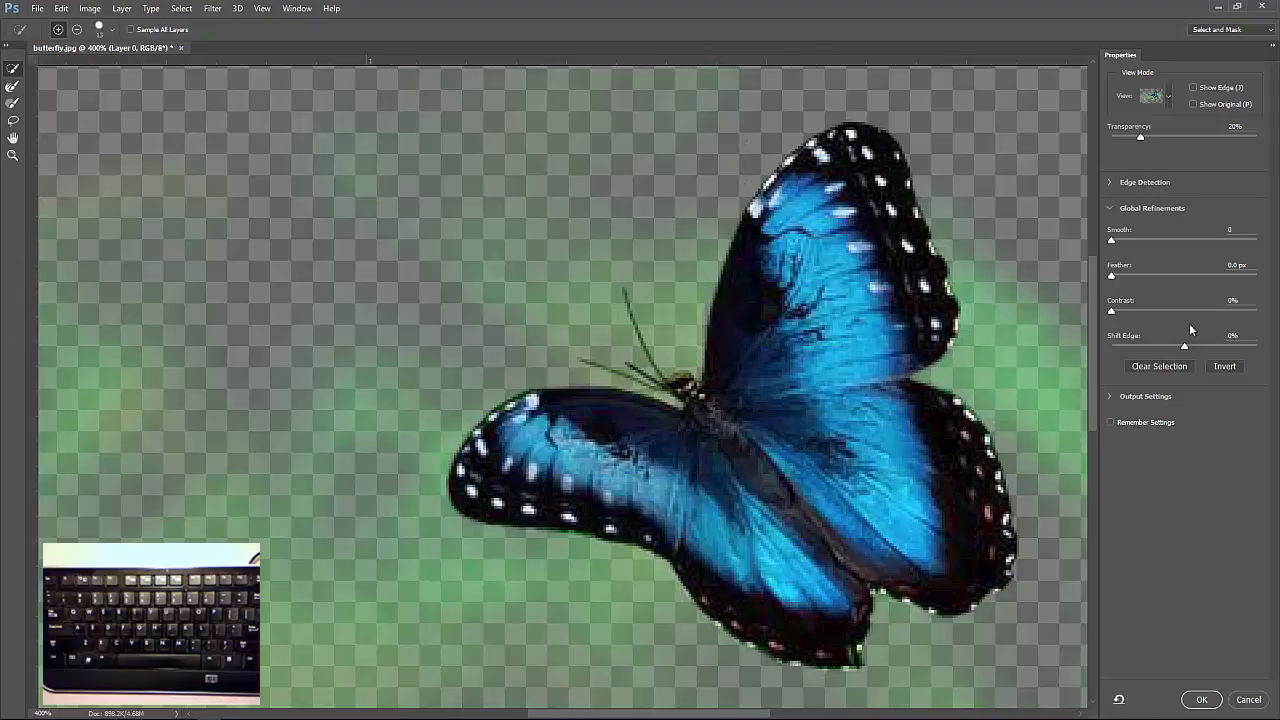
left_click_drag(1183, 343, 1157, 343)
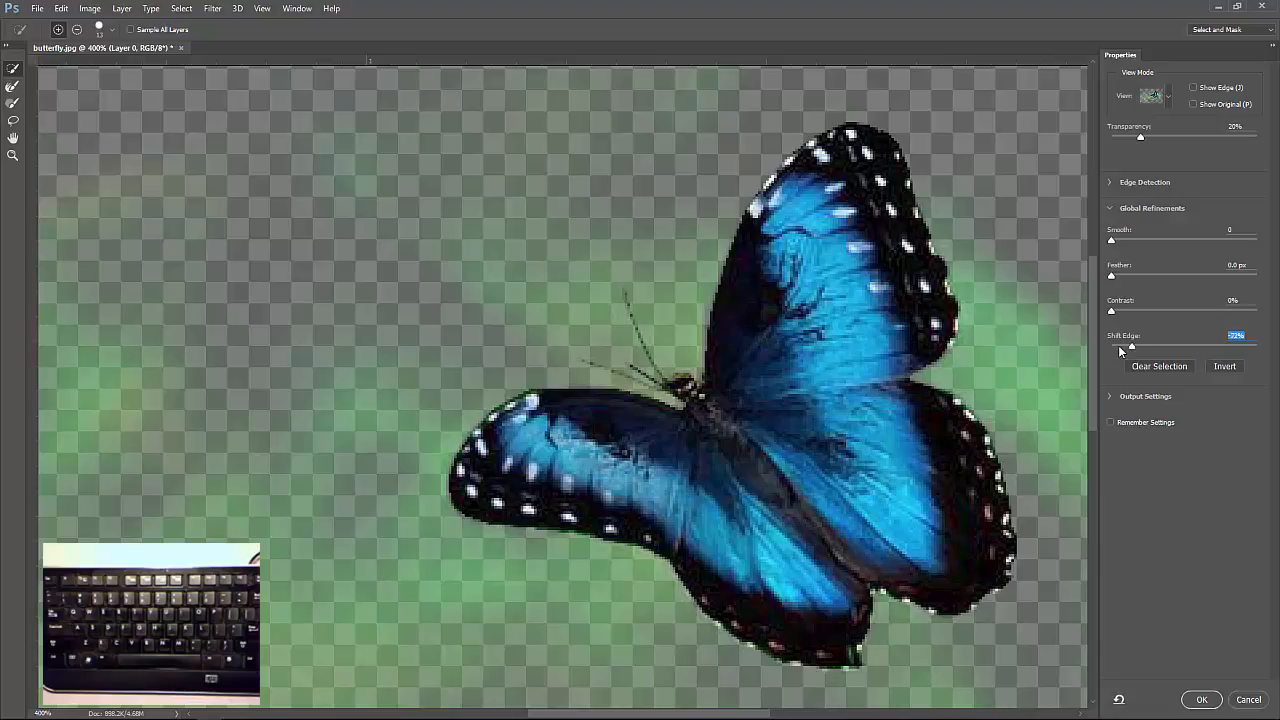
left_click_drag(1120, 345, 1175, 350)
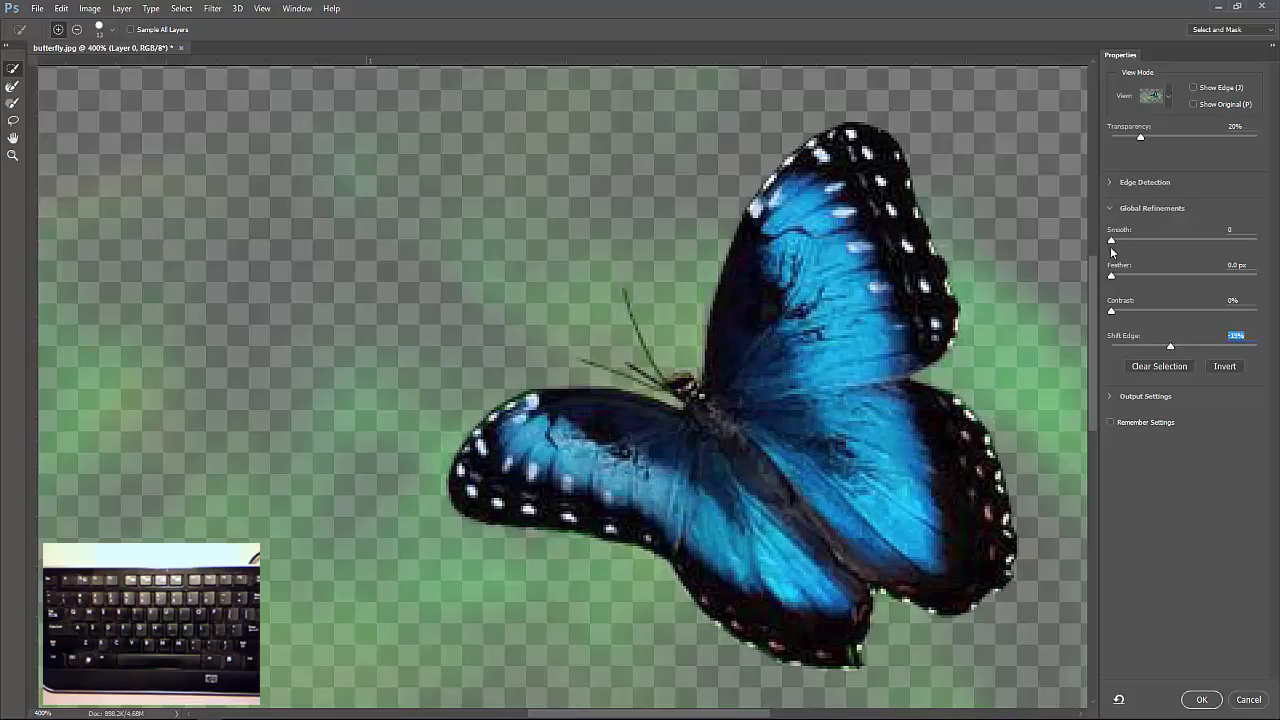
Set Smooth to 1 in the global refinements and apply the refined edge to the butterfly selection.
left_click_drag(1112, 242, 1112, 268)
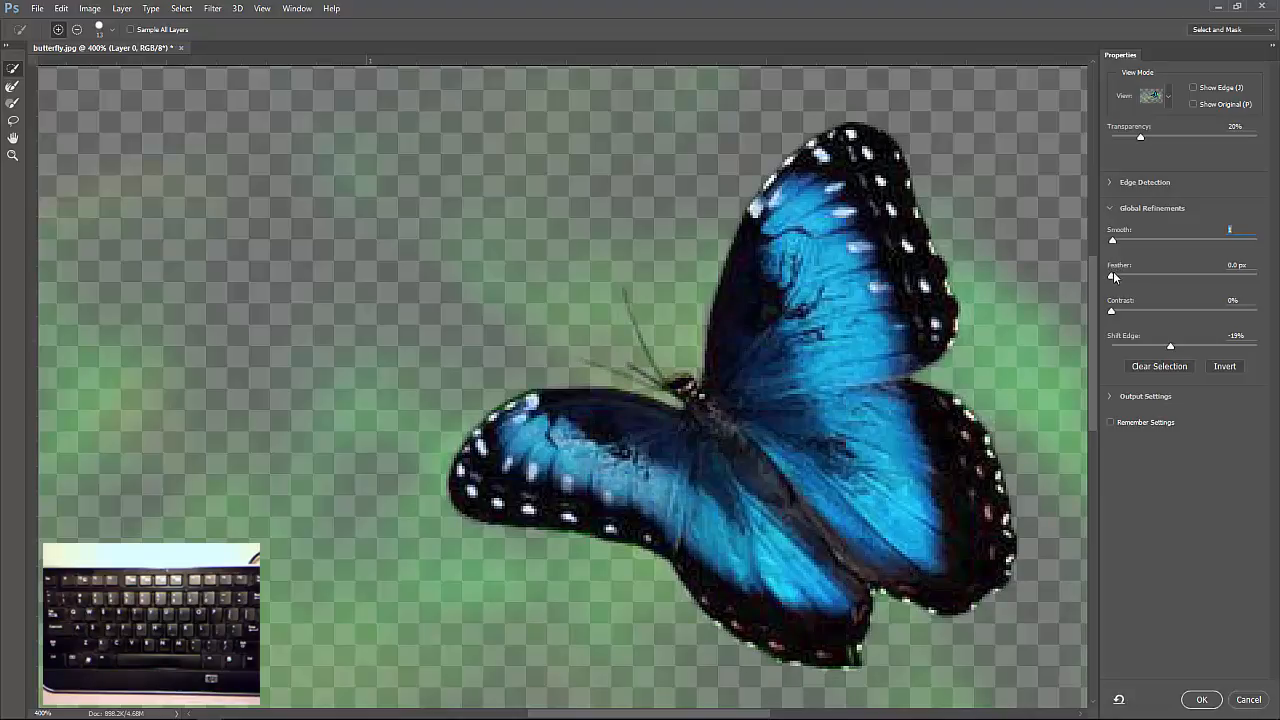
key("Tab")
left_click(1172, 348)
left_click(1202, 698)
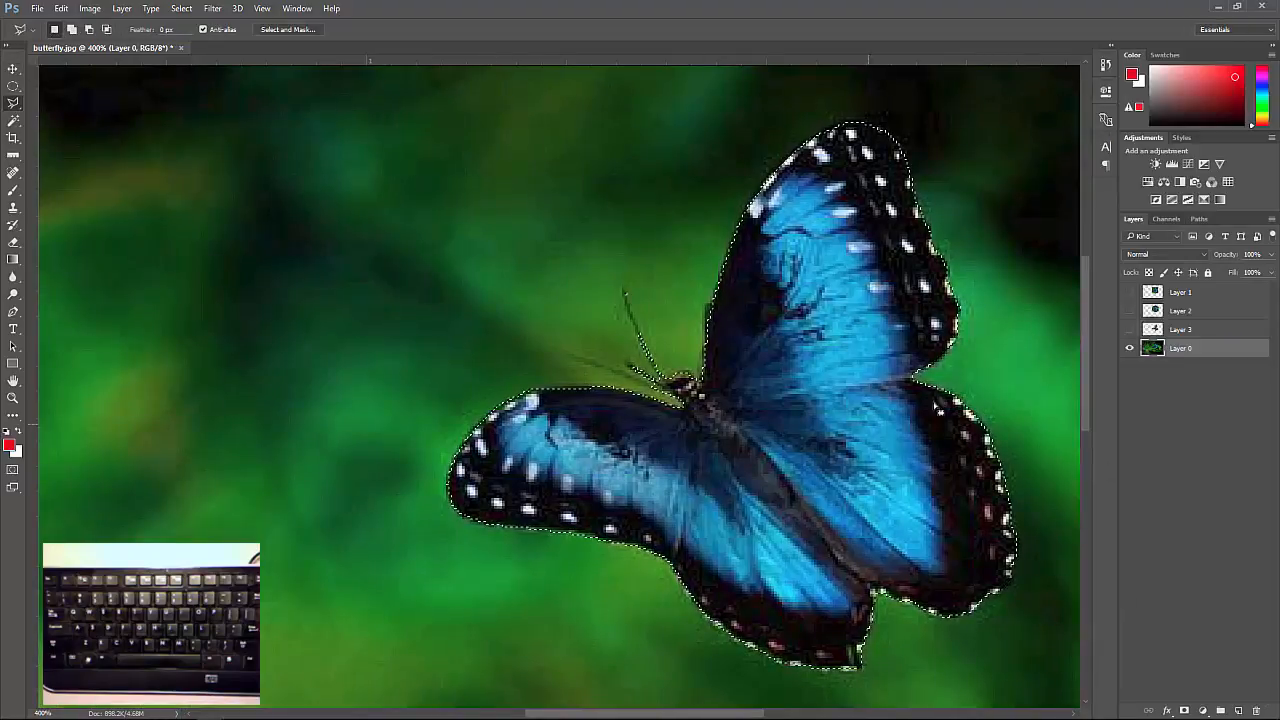
Copy the selected butterfly from Layer 0 and paste it as a new layer, checking the cutout by briefly hiding Layer 0.
left_click(1200, 355)
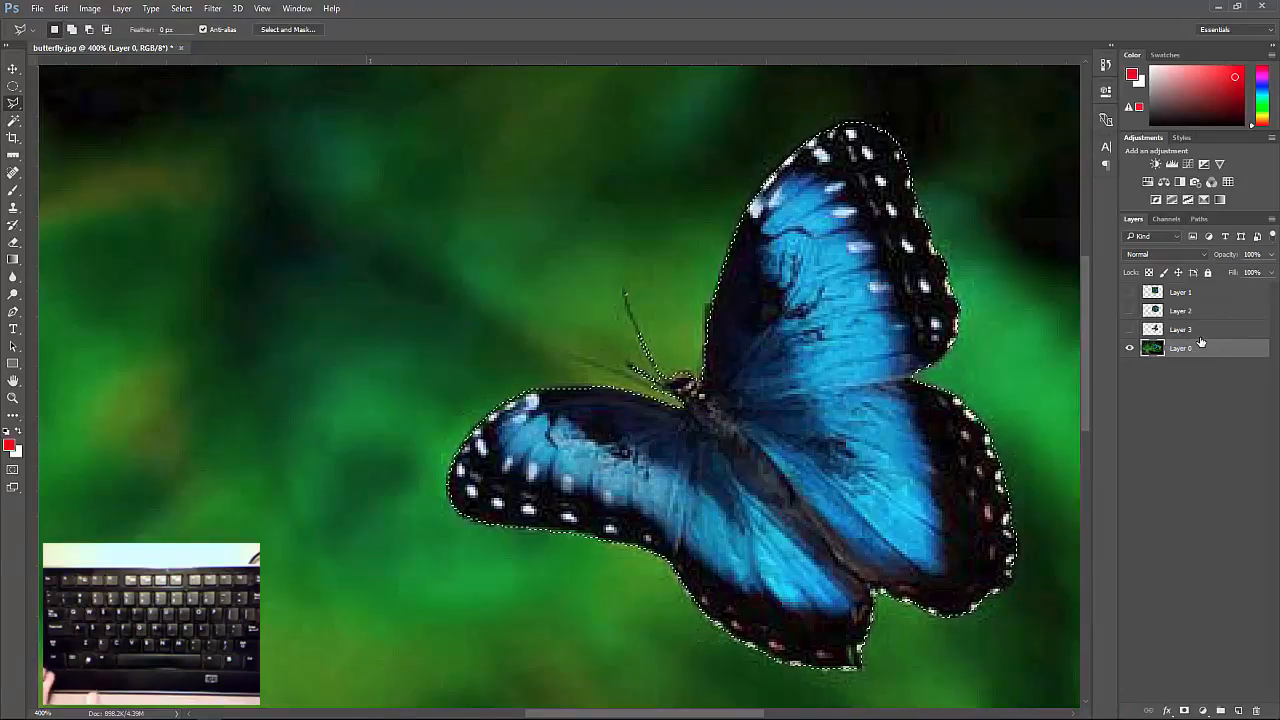
key("ctrl+c")
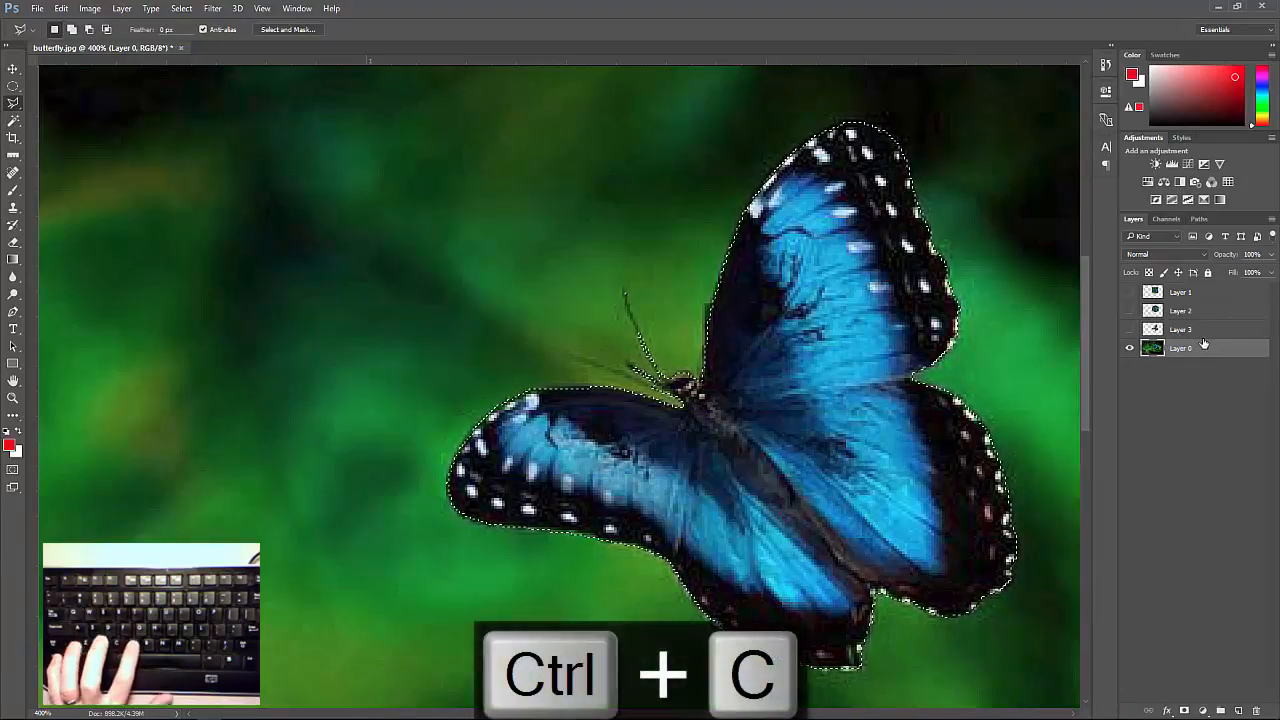
key("ctrl+v")
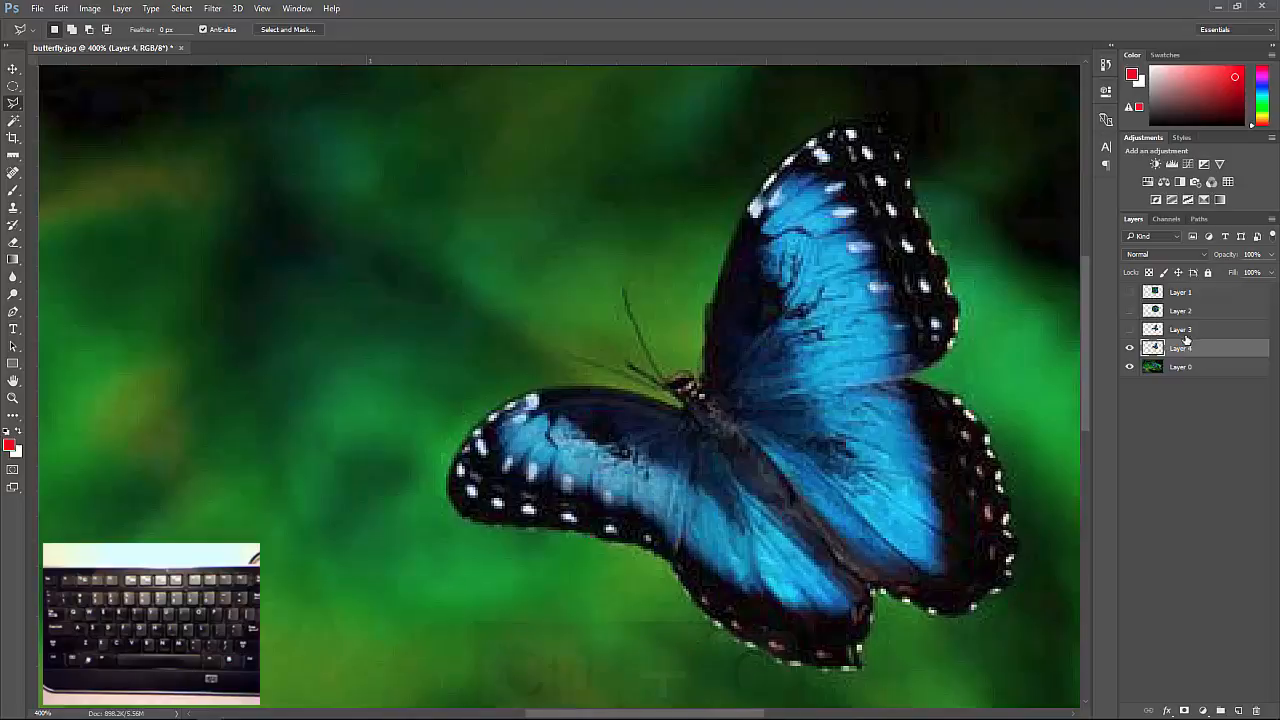
left_click(1130, 367)
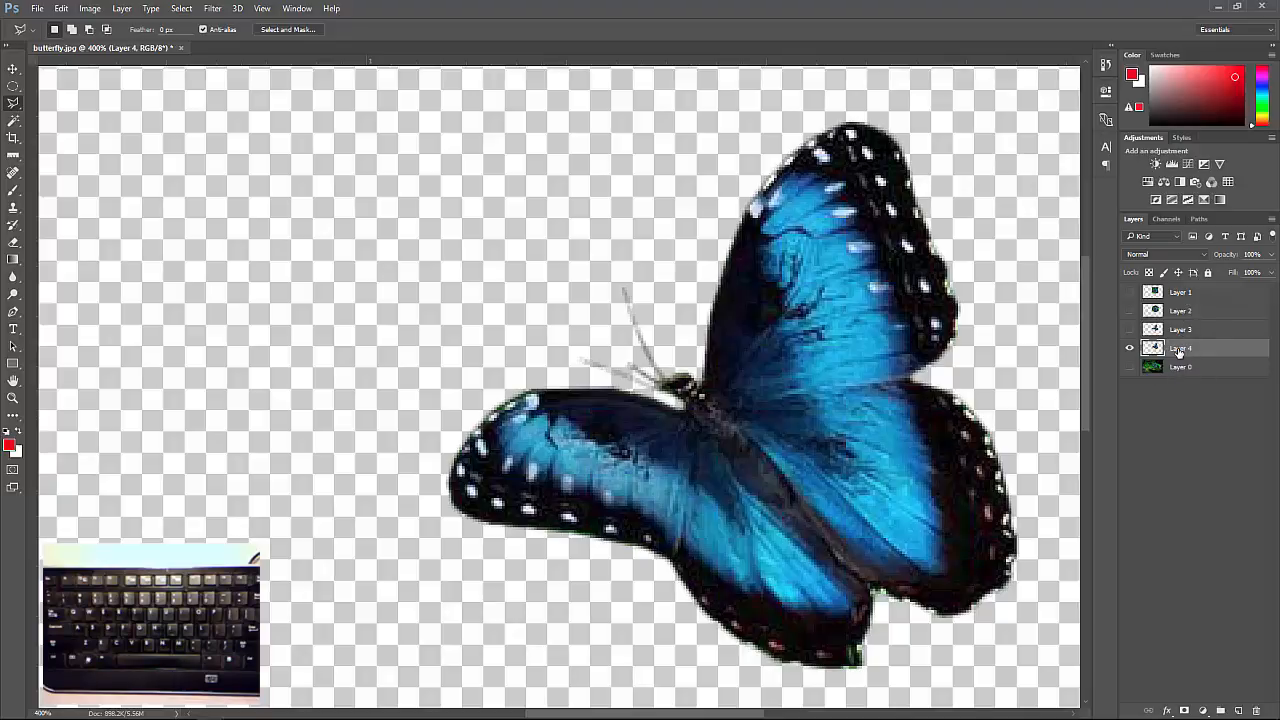
left_click(1130, 367)
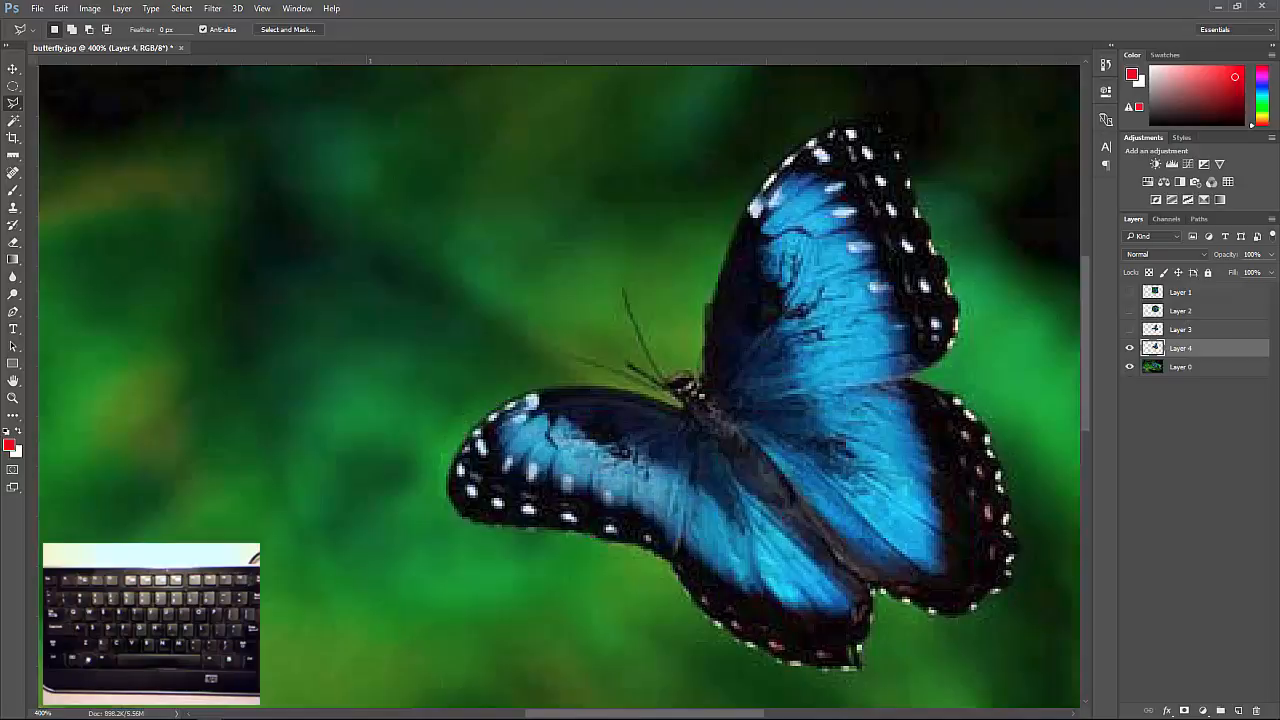